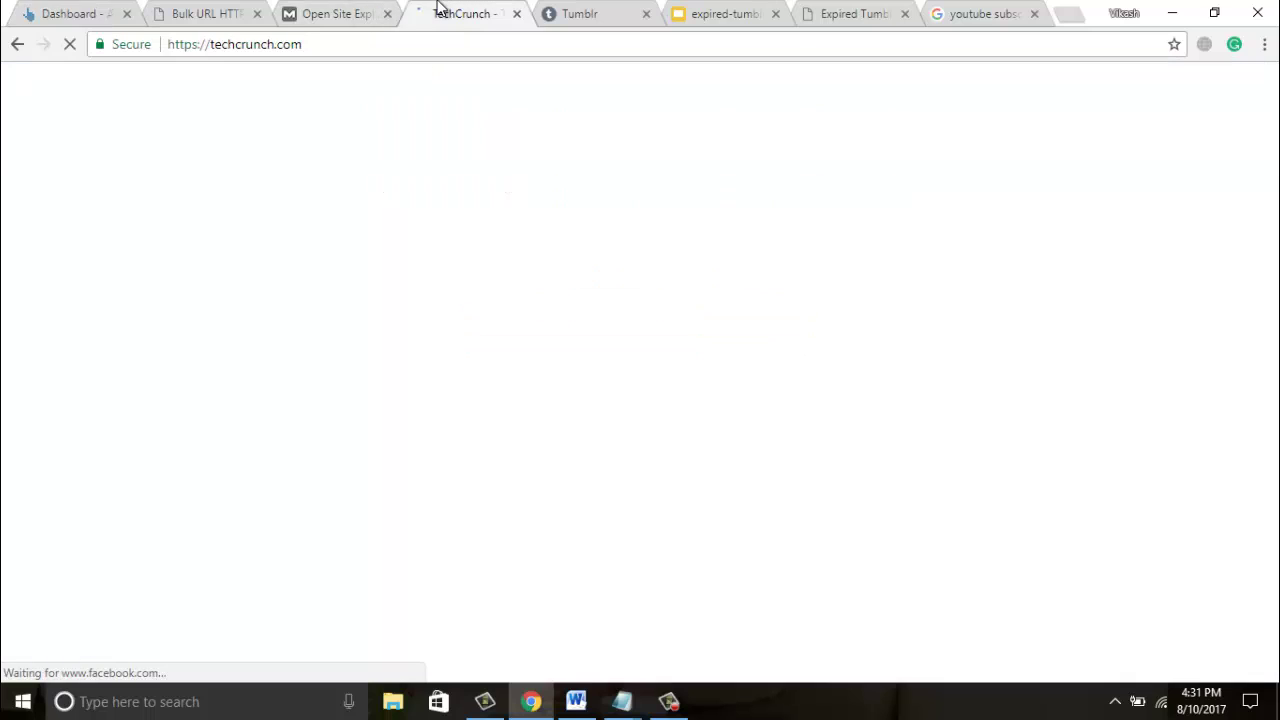
click(355, 35)
key(ctrl+c)
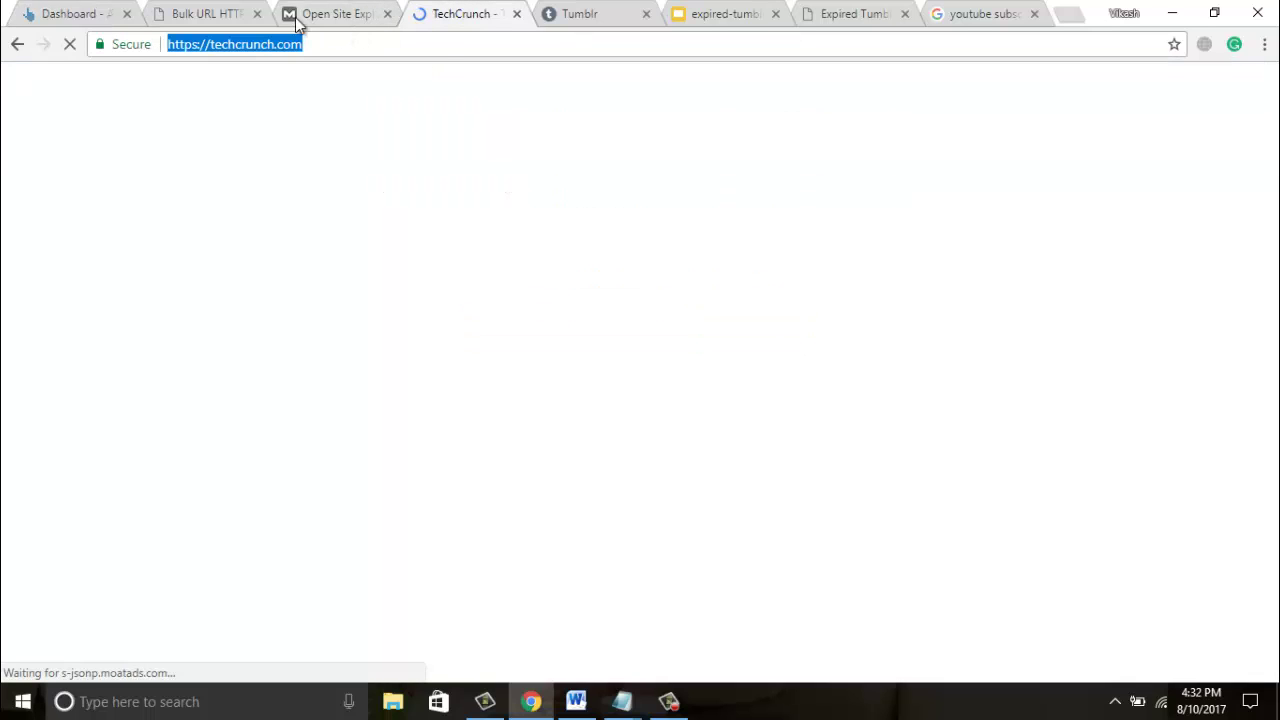
Step: Analyse techcrunch.com in Site Explorer and open its Linked Domains report of 36,567 domains
click(68, 10)
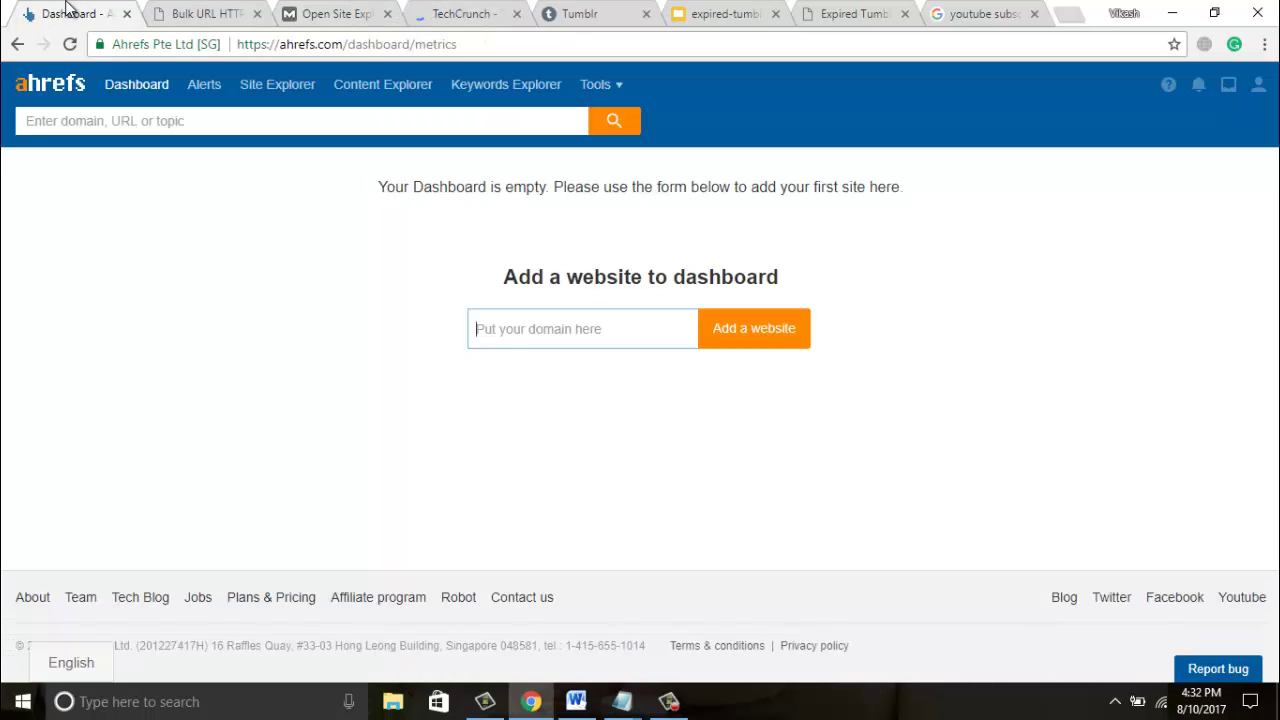
click(120, 113)
key(ctrl+v)
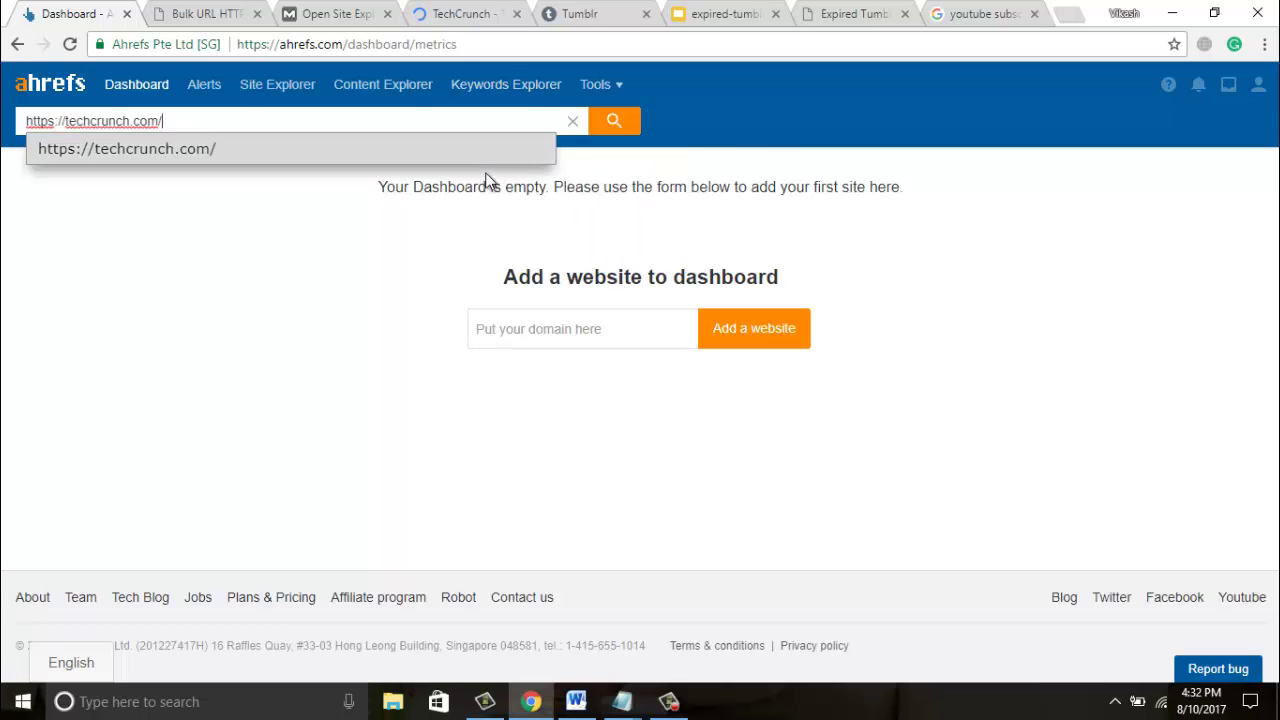
click(613, 123)
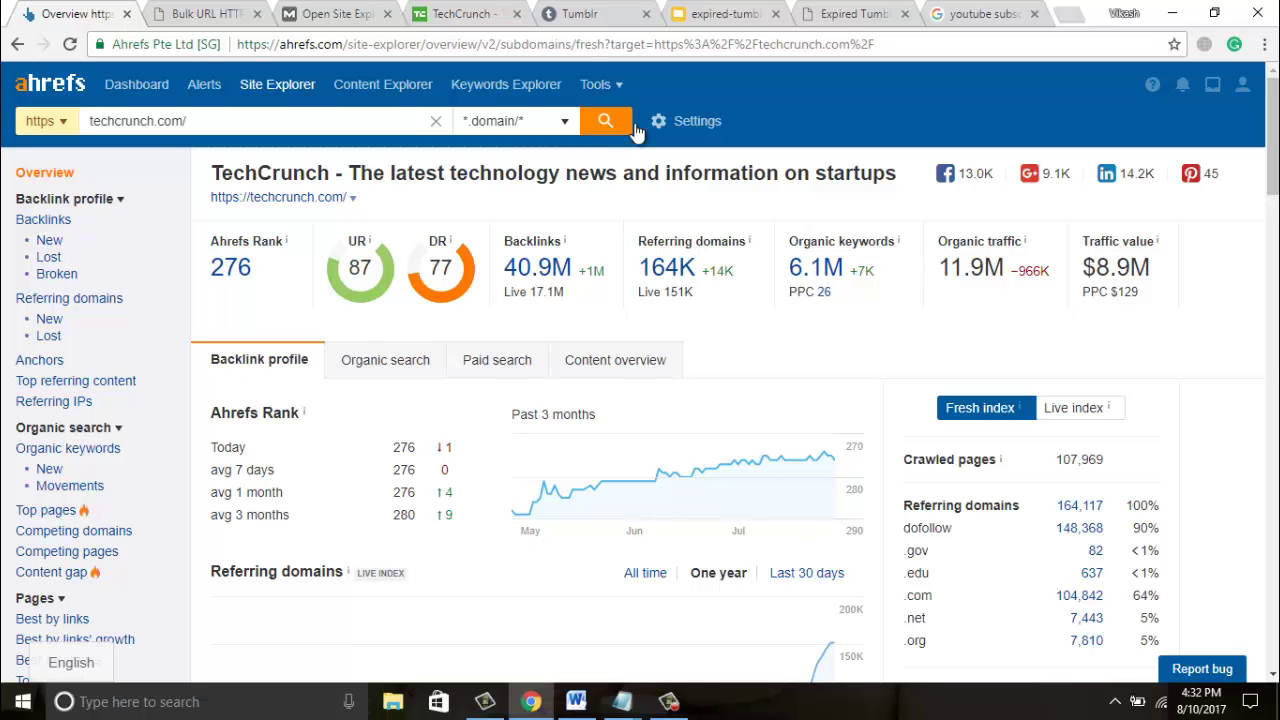
drag(1275, 170, 1271, 242)
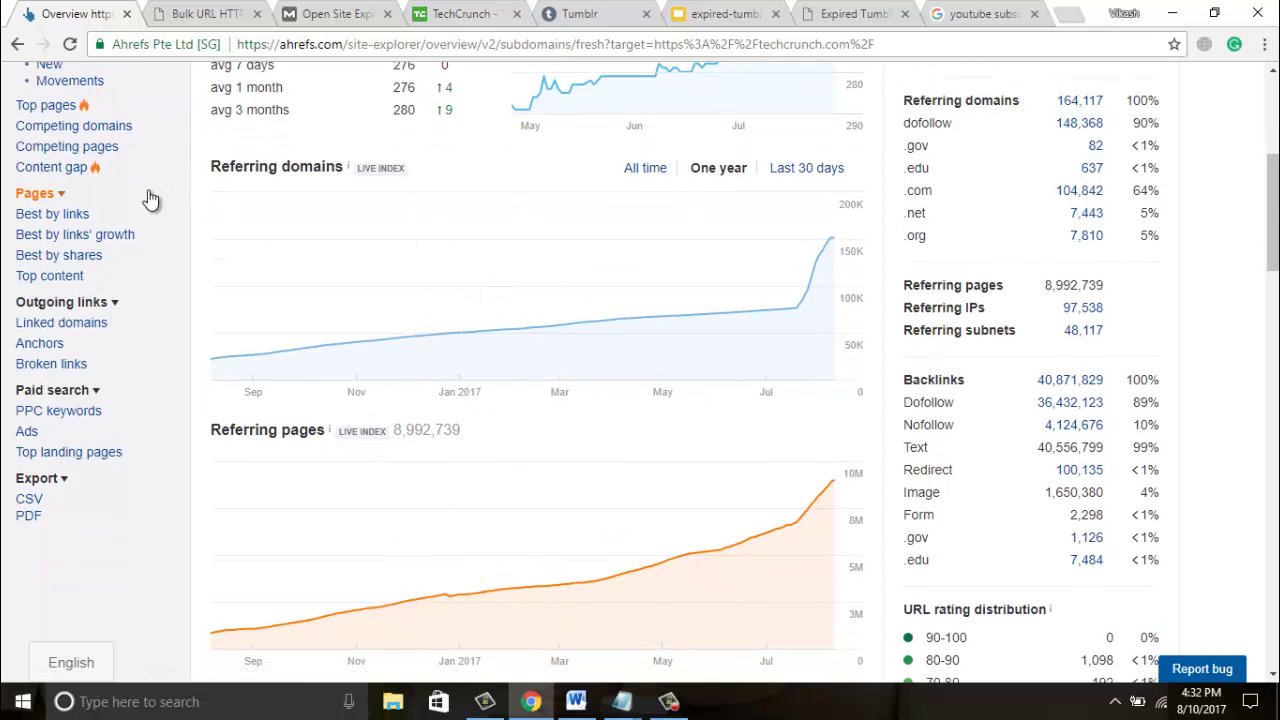
click(58, 323)
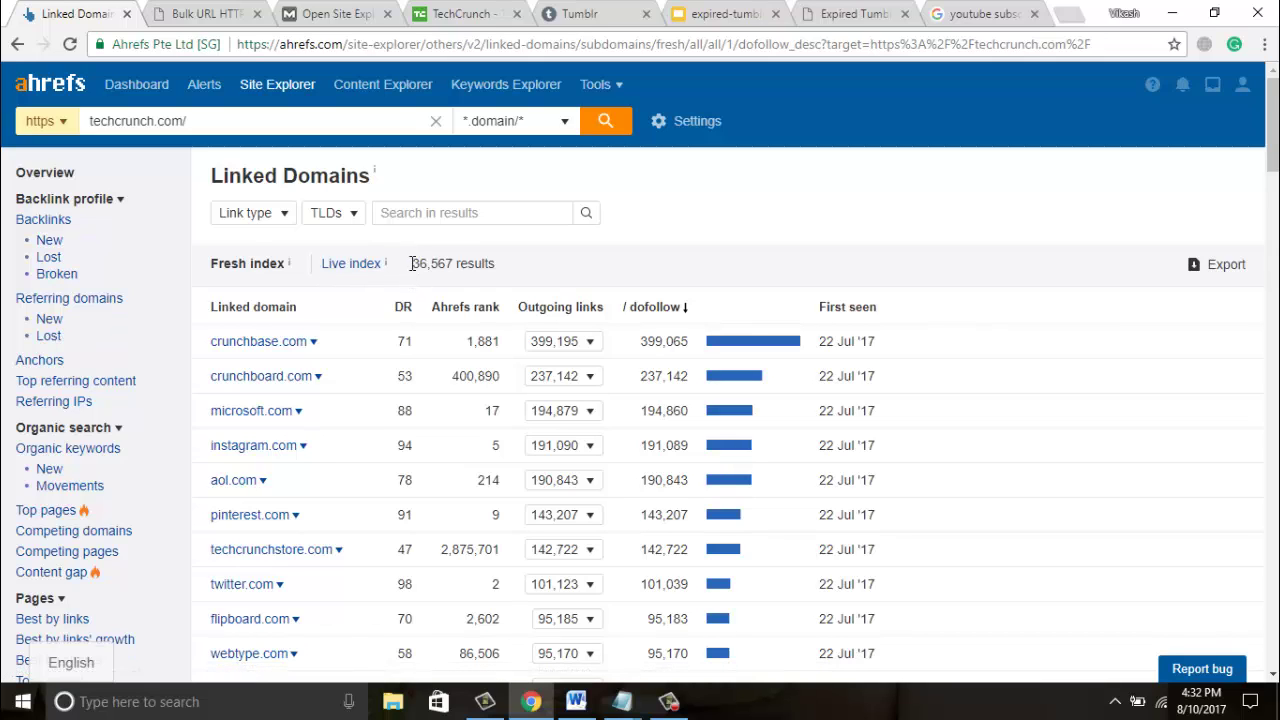
Step: Filter TechCrunch's linked domains by 'tumblr', narrowing them to 146 subdomains
drag(411, 263, 452, 260)
click(413, 205)
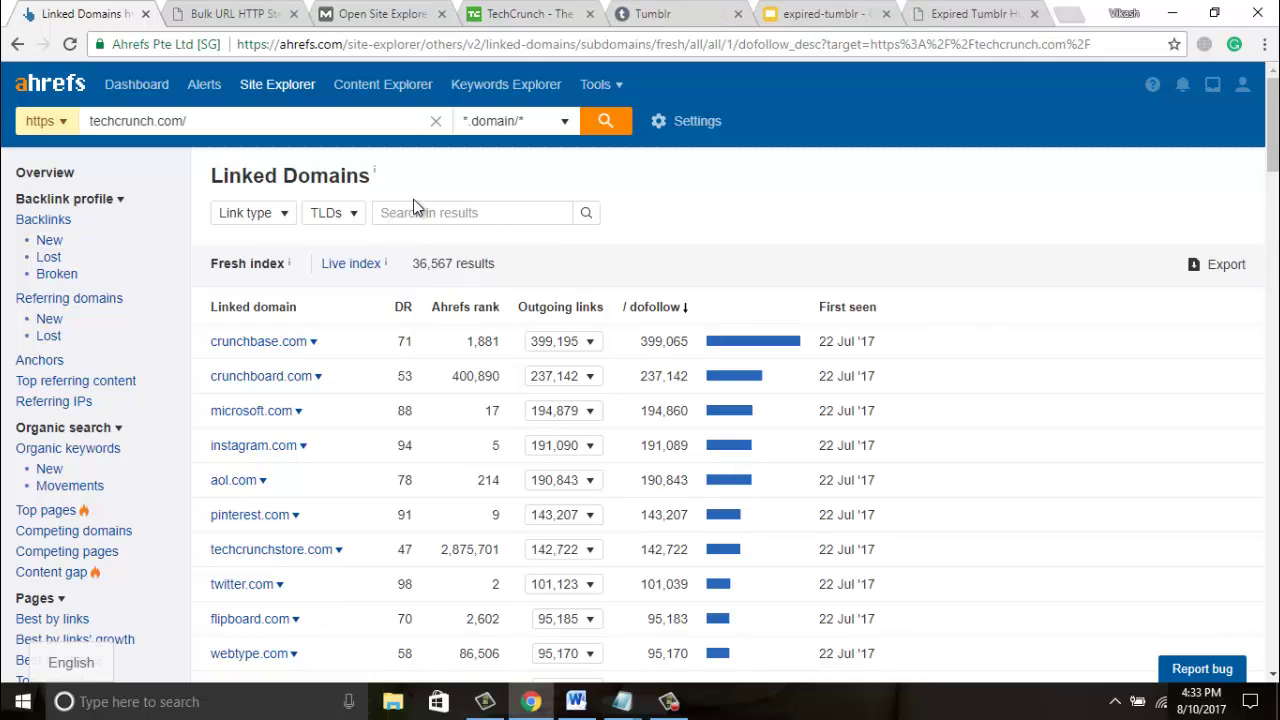
text(tumblr)
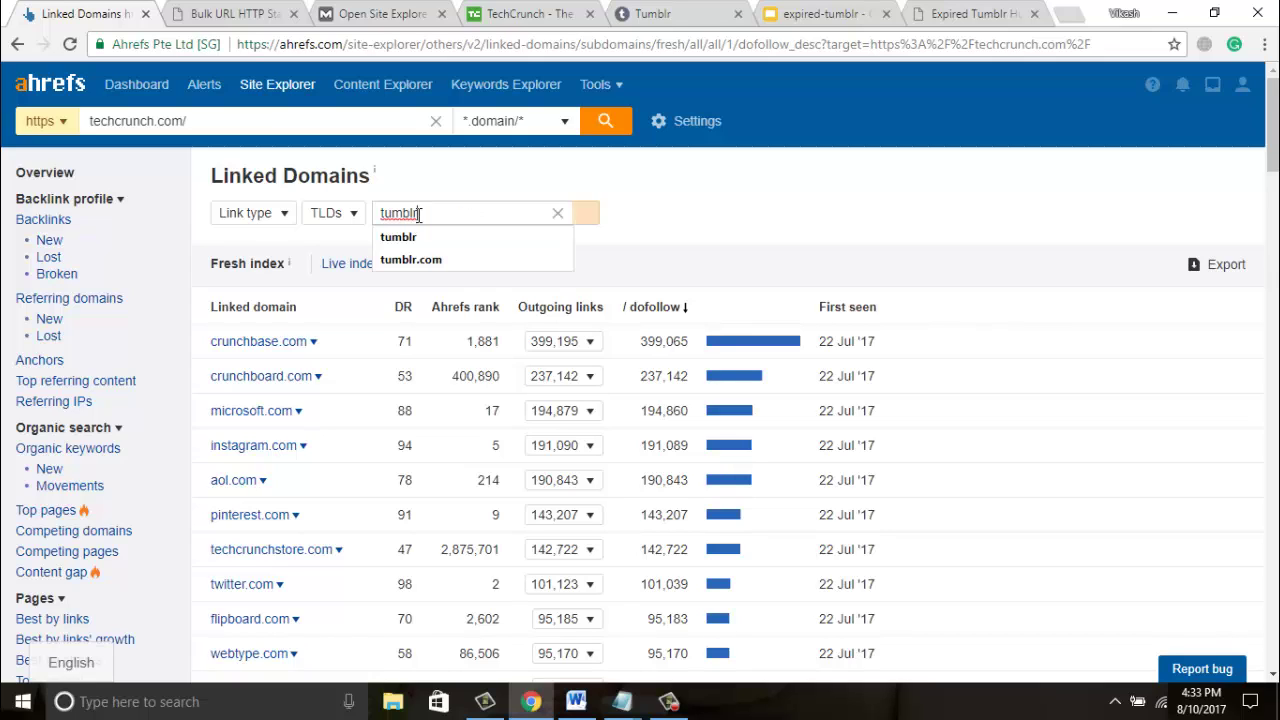
click(590, 218)
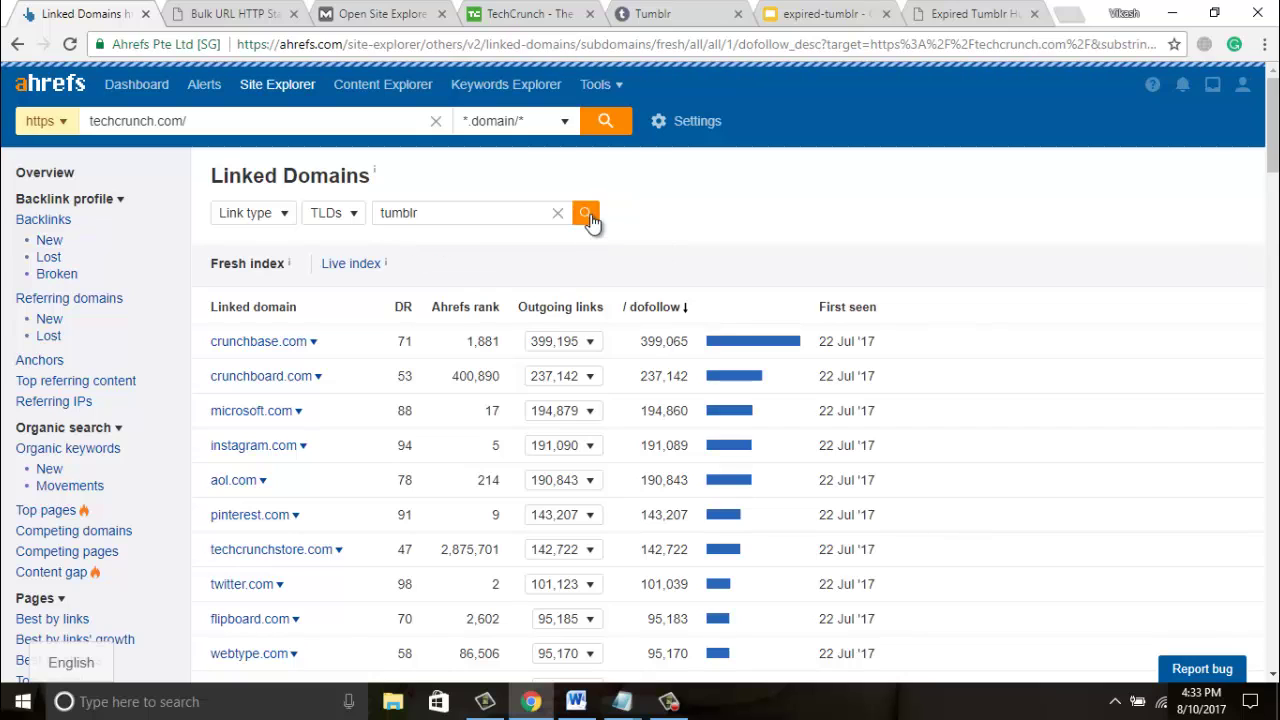
scroll(560, 260, down, 1)
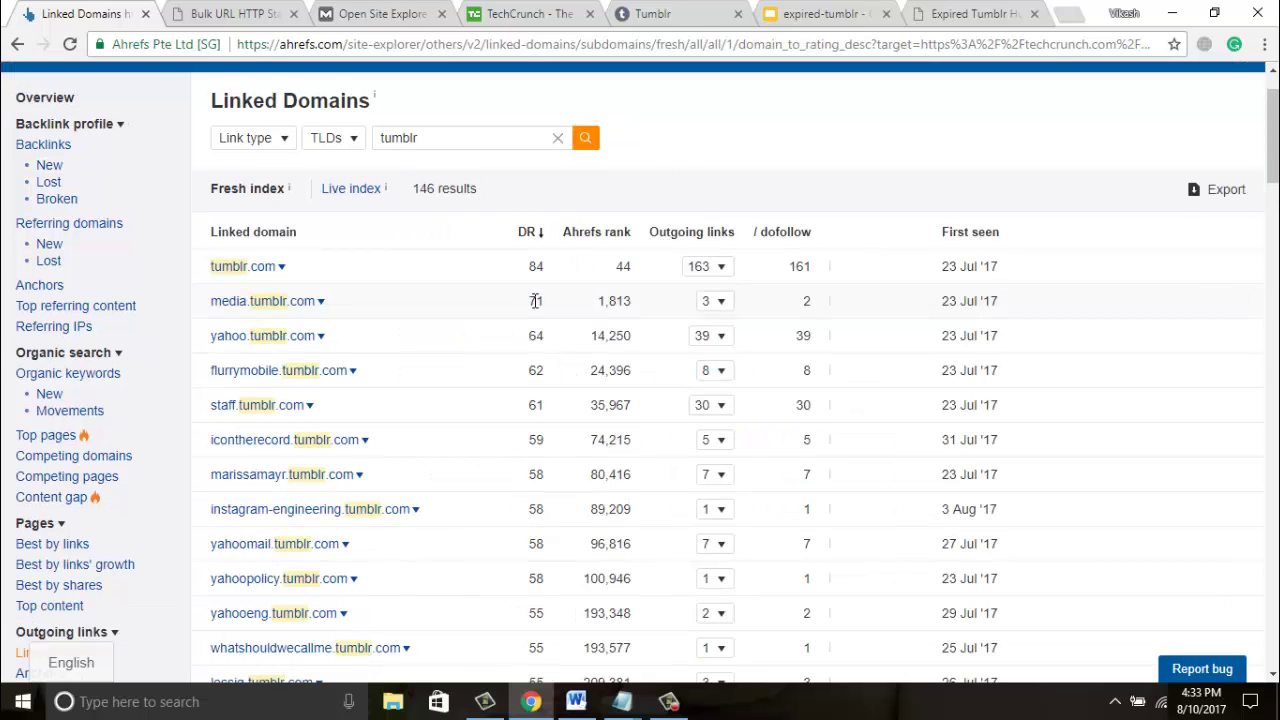
scroll(535, 300, down, 15)
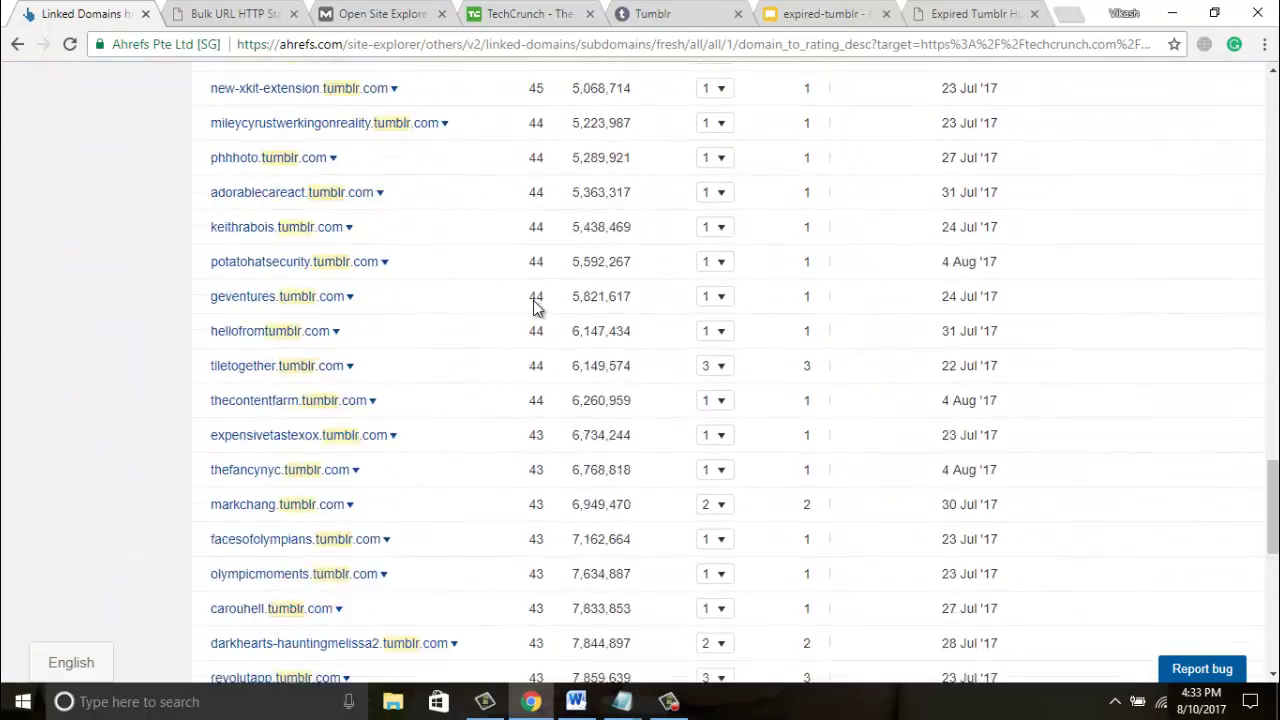
scroll(535, 308, down, 5)
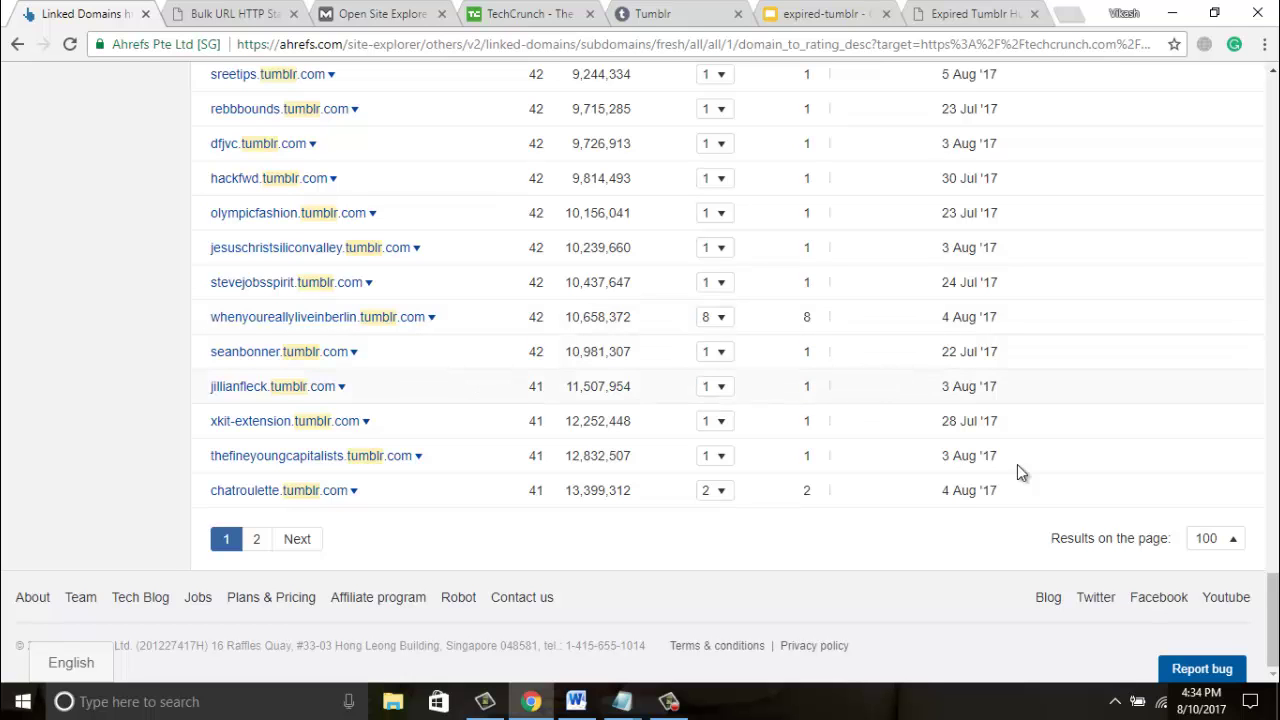
drag(1272, 615, 1272, 125)
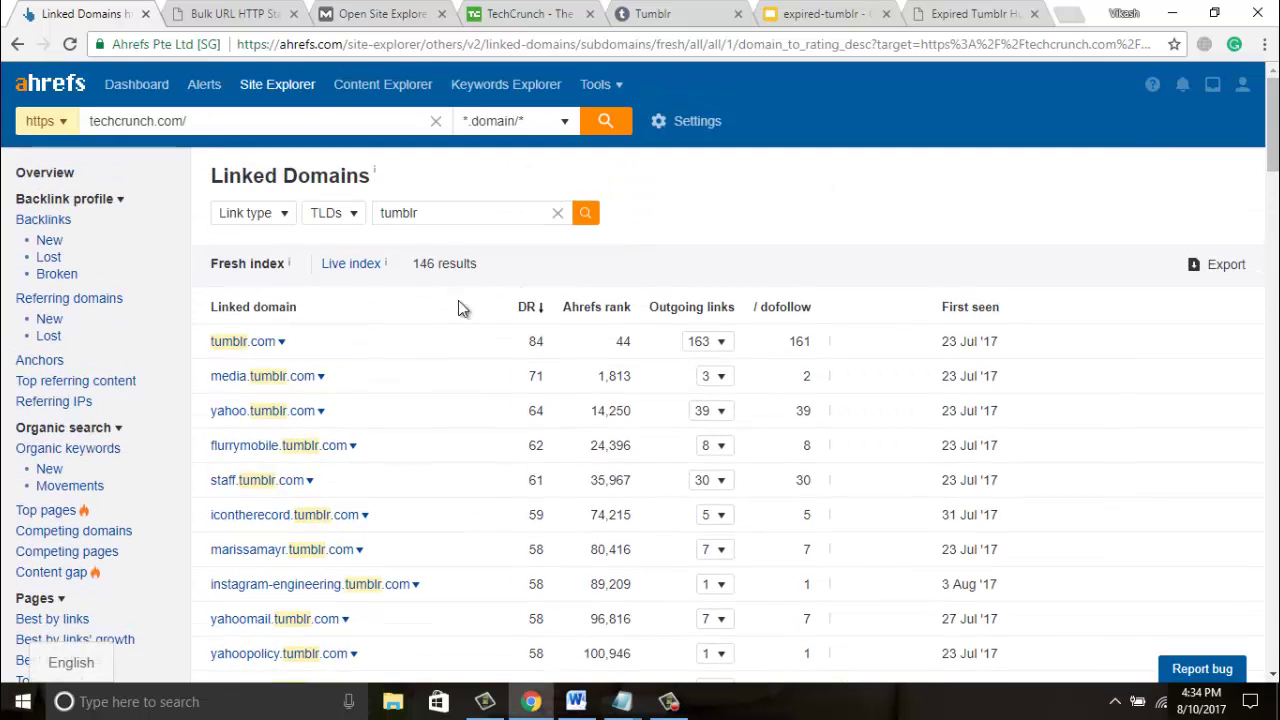
Step: Select the first page of table rows from tumblr.com down to the last row
drag(207, 341, 277, 343)
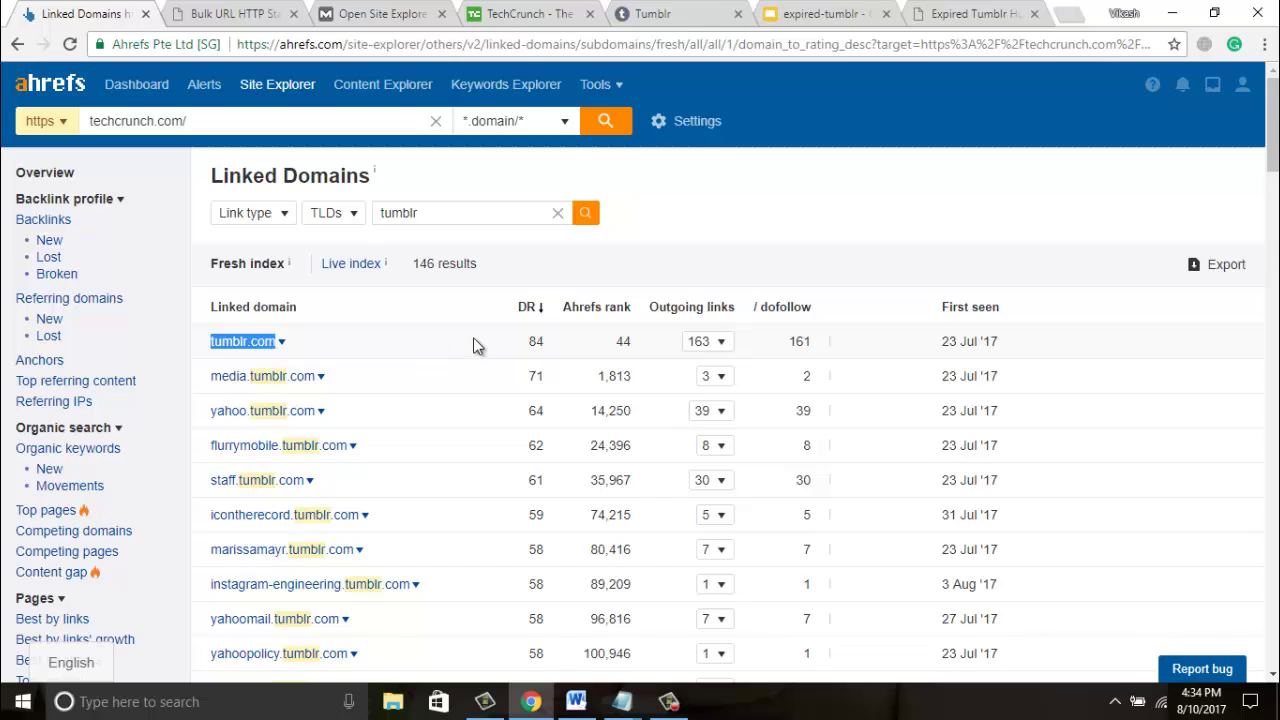
drag(473, 337, 1028, 490)
scroll(473, 337, down, 1)
scroll(473, 337, down, 1)
scroll(475, 346, down, 5)
scroll(477, 346, down, 2)
scroll(500, 597, down, 8)
scroll(729, 609, down, 5)
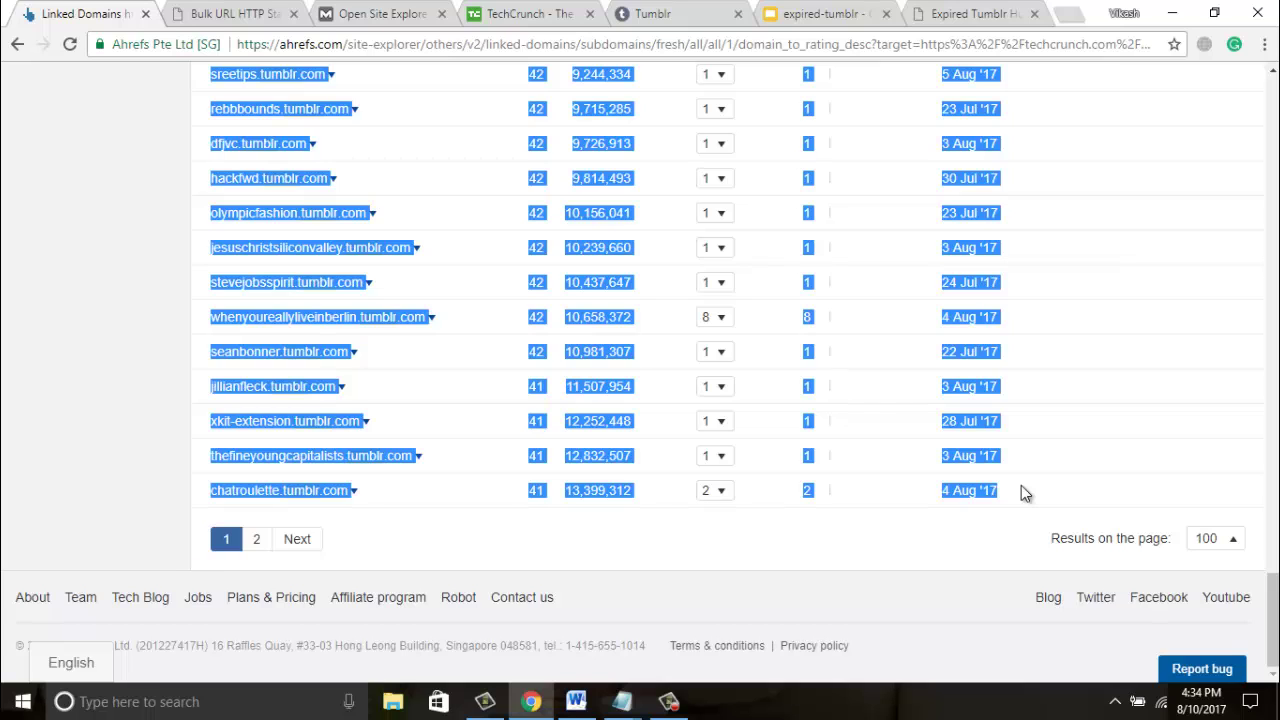
Step: Paste the tumblr domain table into a blank Word document and select its domain-name column
click(575, 701)
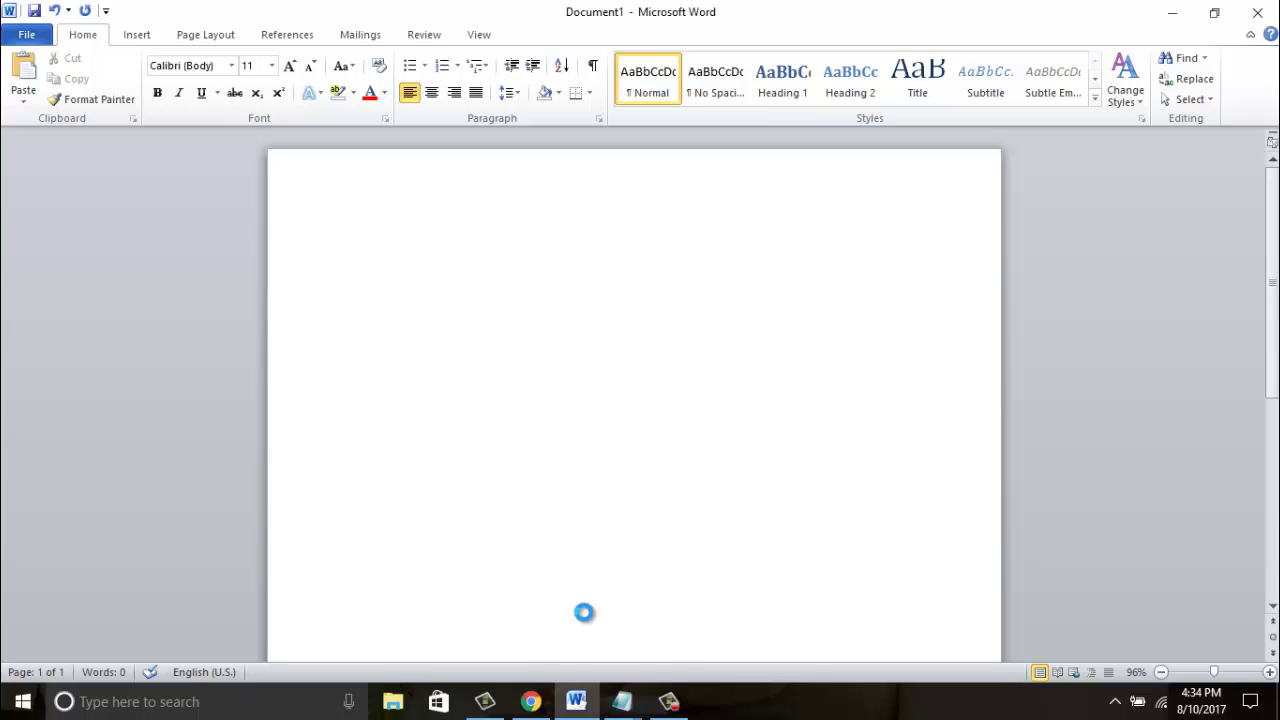
key(ctrl+v)
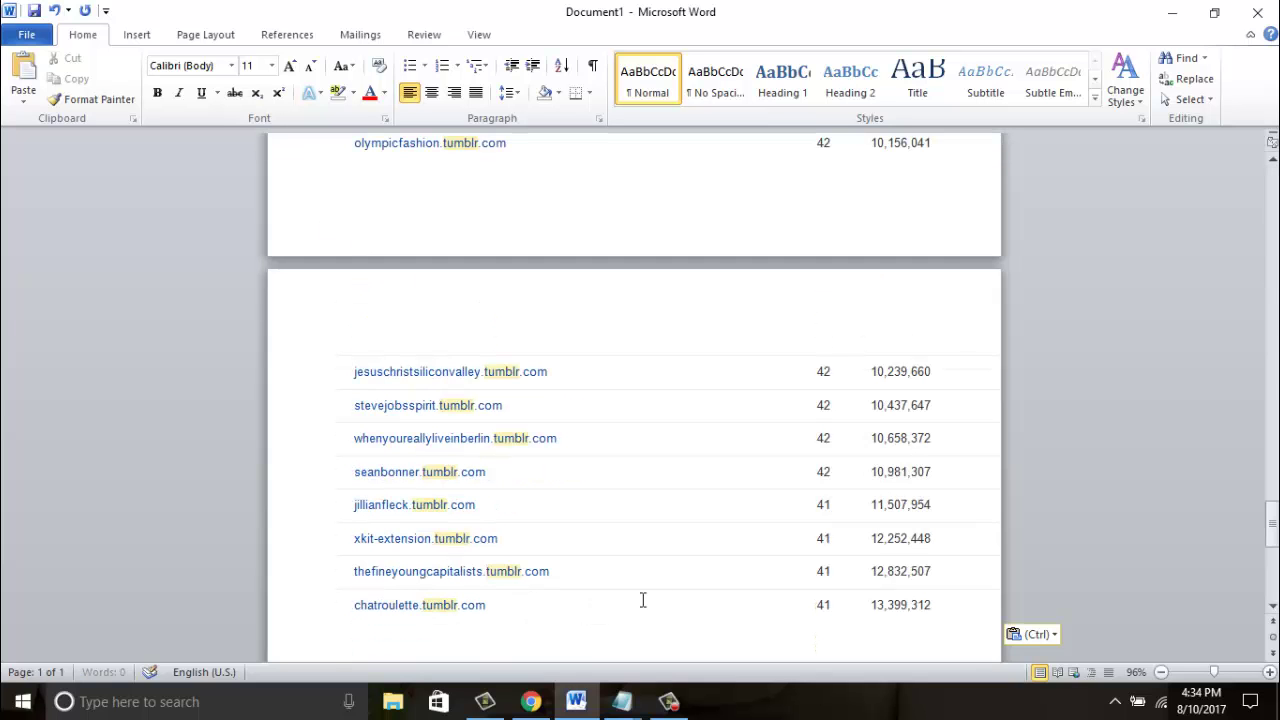
drag(1270, 520, 1270, 175)
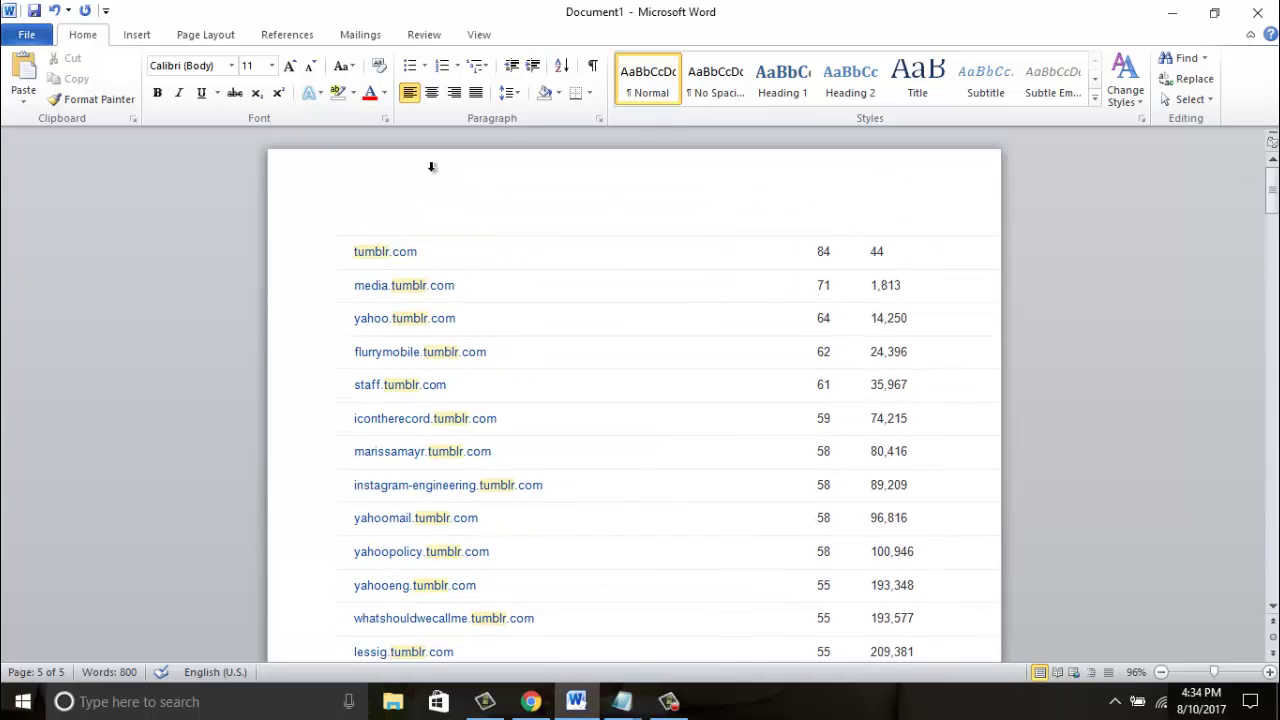
click(401, 224)
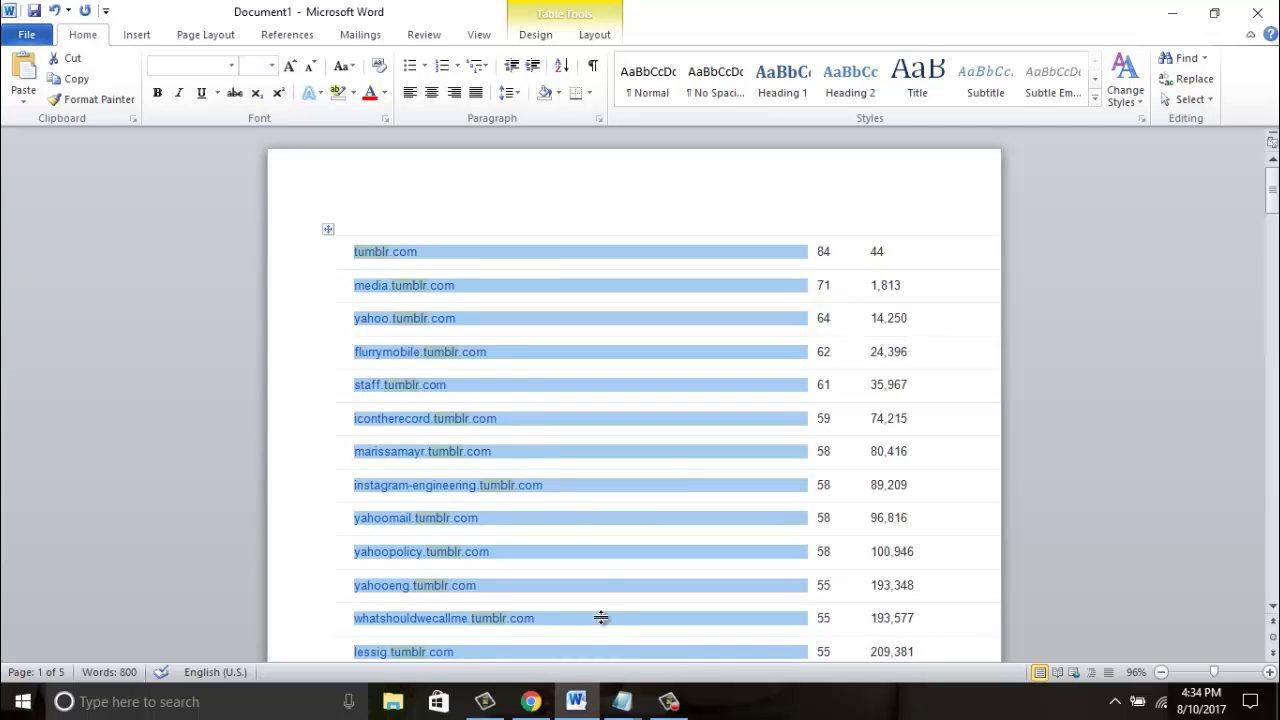
Step: Replace the old Notepad list with the tumblr domain names, select them all, then type 'bu' in Google
mouse_move(622, 705)
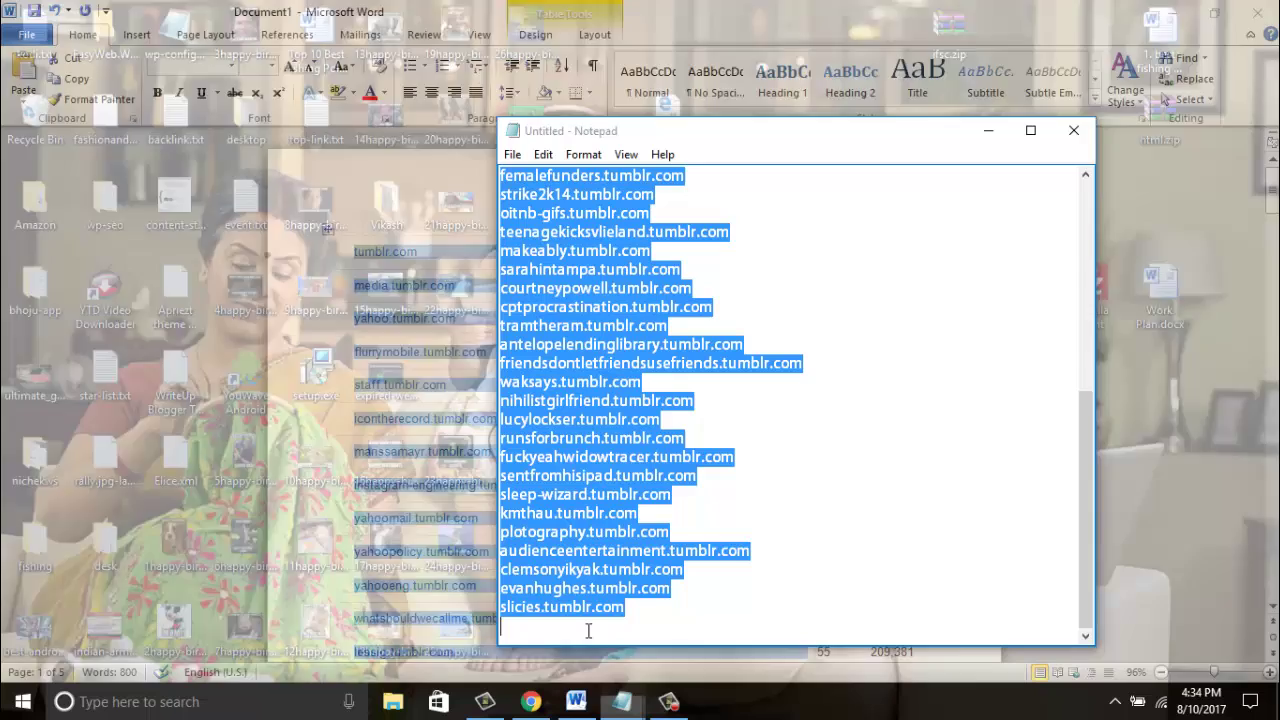
click(588, 631)
key(ctrl+x)
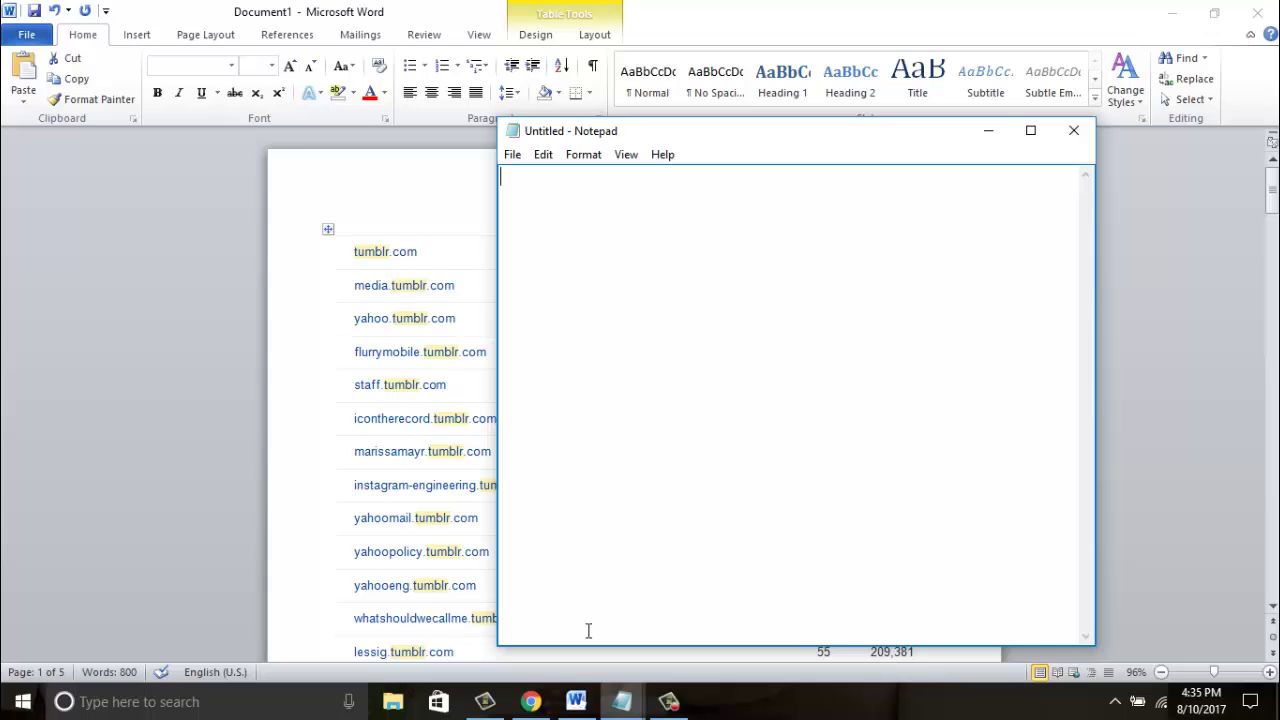
key(ctrl+v)
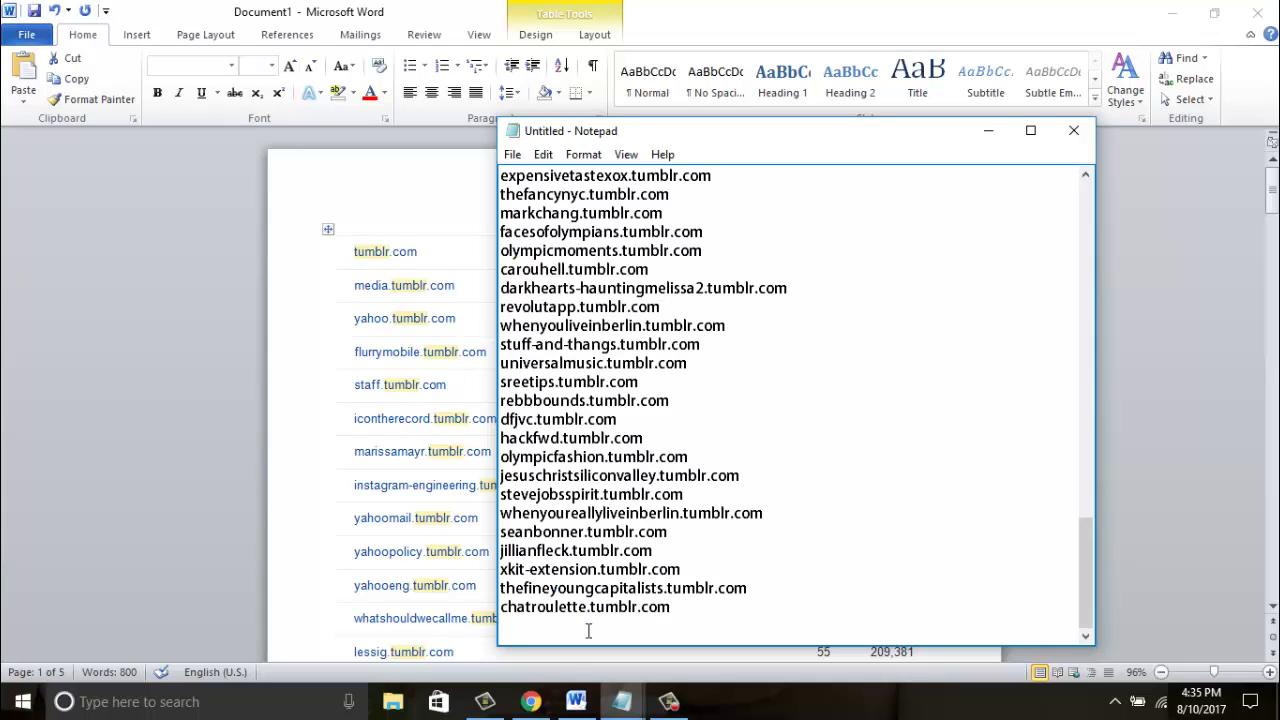
key(ctrl+a)
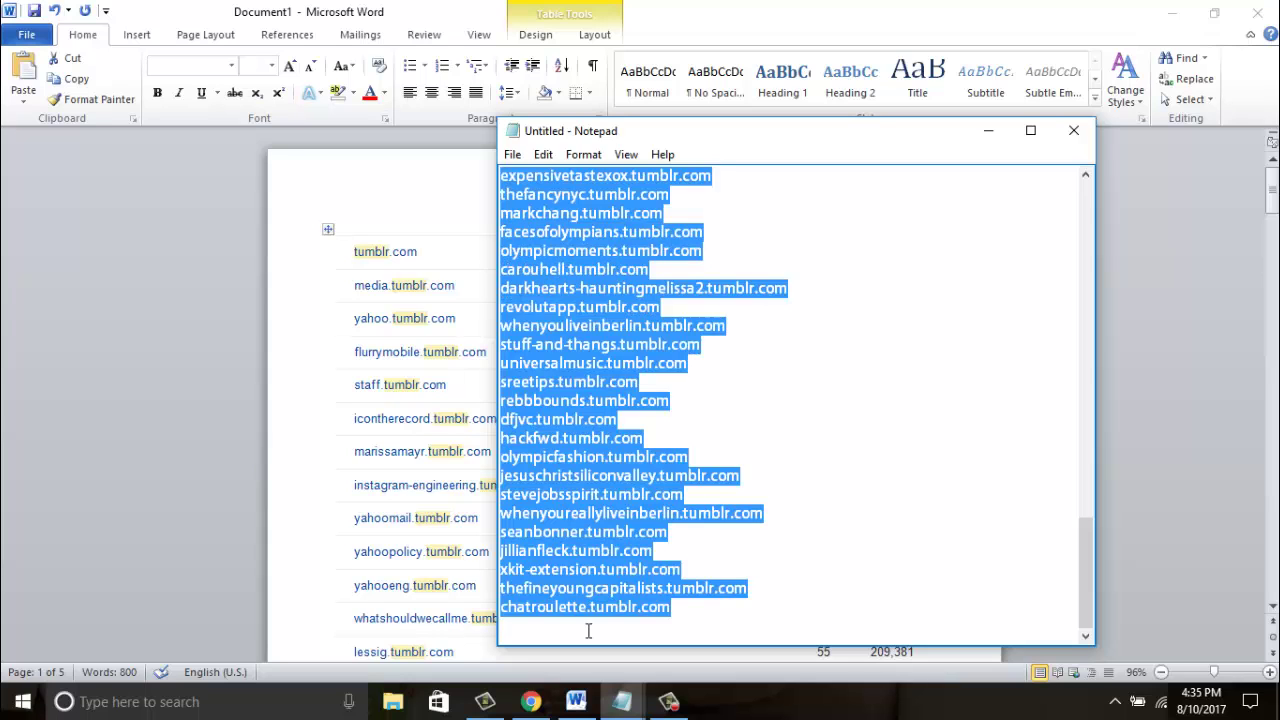
key(alt+Tab)
text(bu)
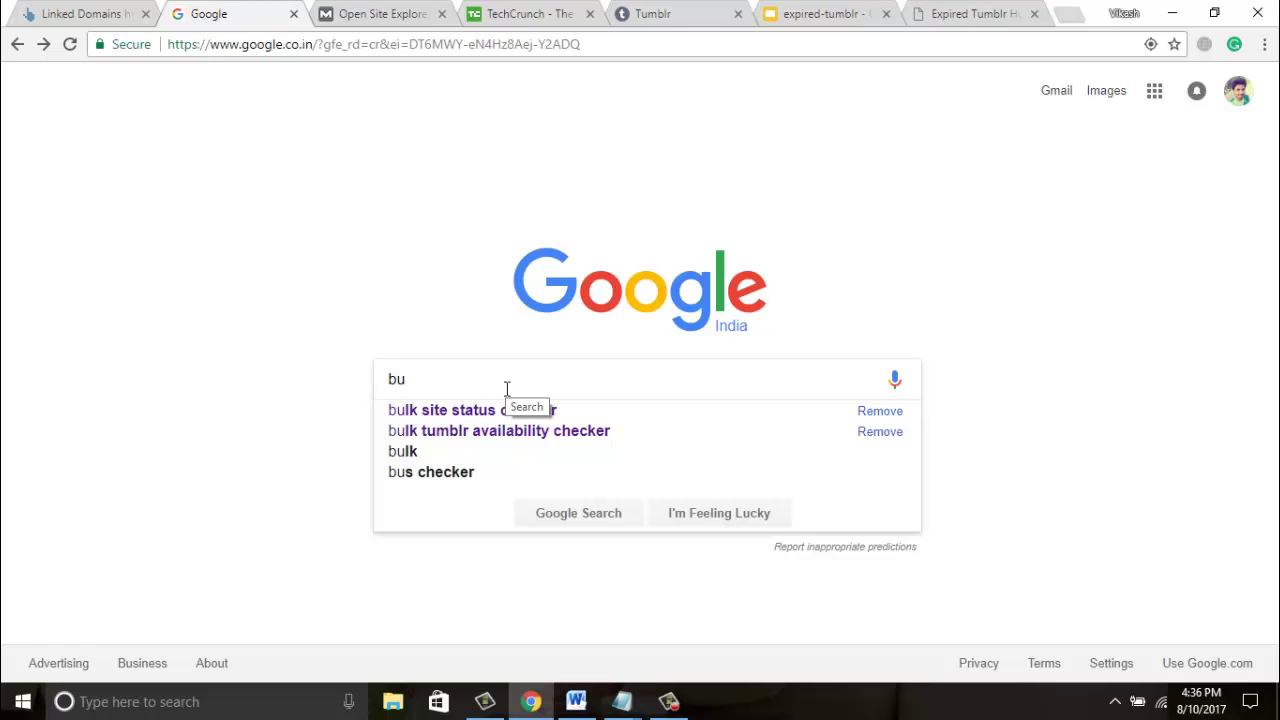
Step: Search Google for 'bulk site status checker' and open the httpstatus.io result
click(485, 412)
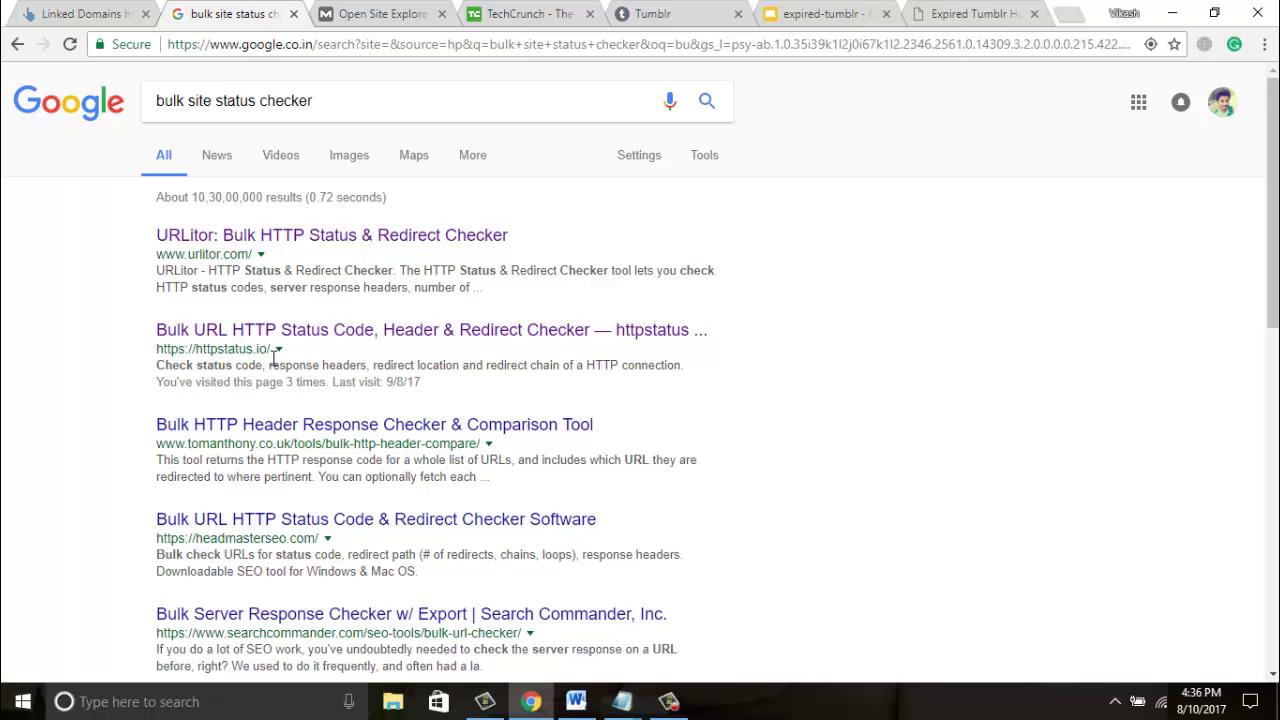
click(341, 341)
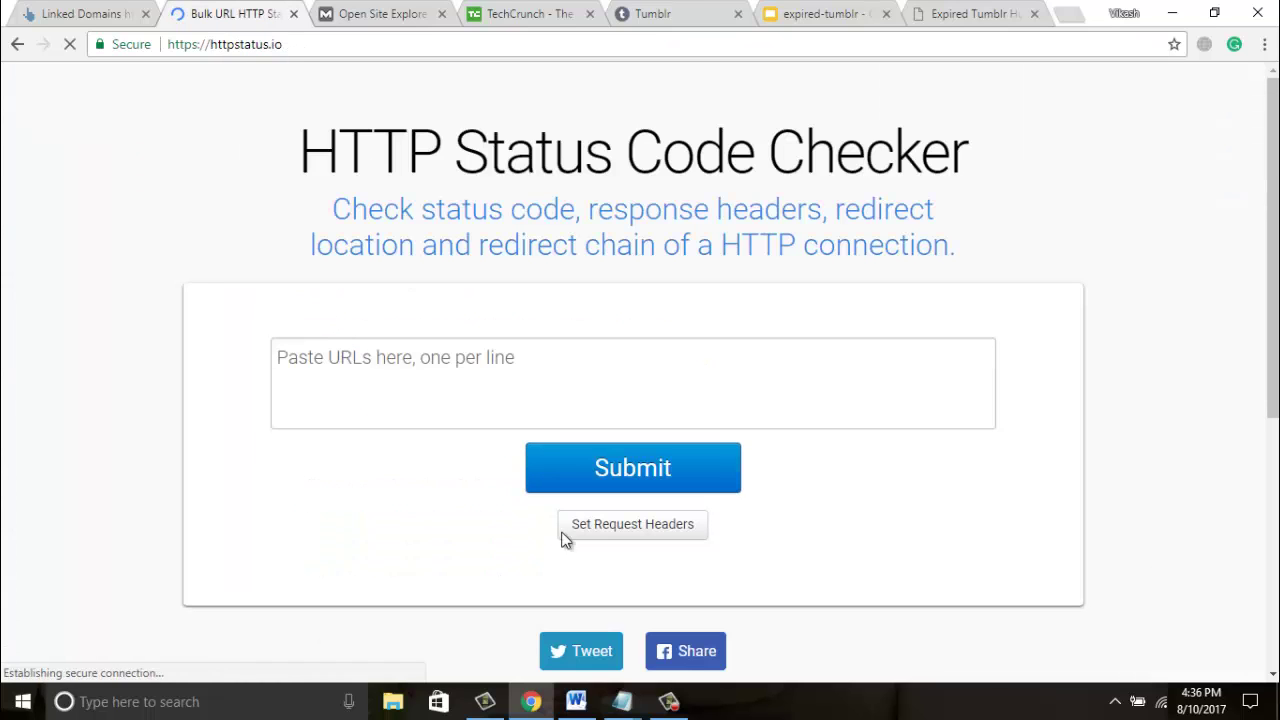
Step: Submit the tumblr domain list to httpstatus.io and review results, including boyhoodmovie.tumblr.com's 404
mouse_move(622, 701)
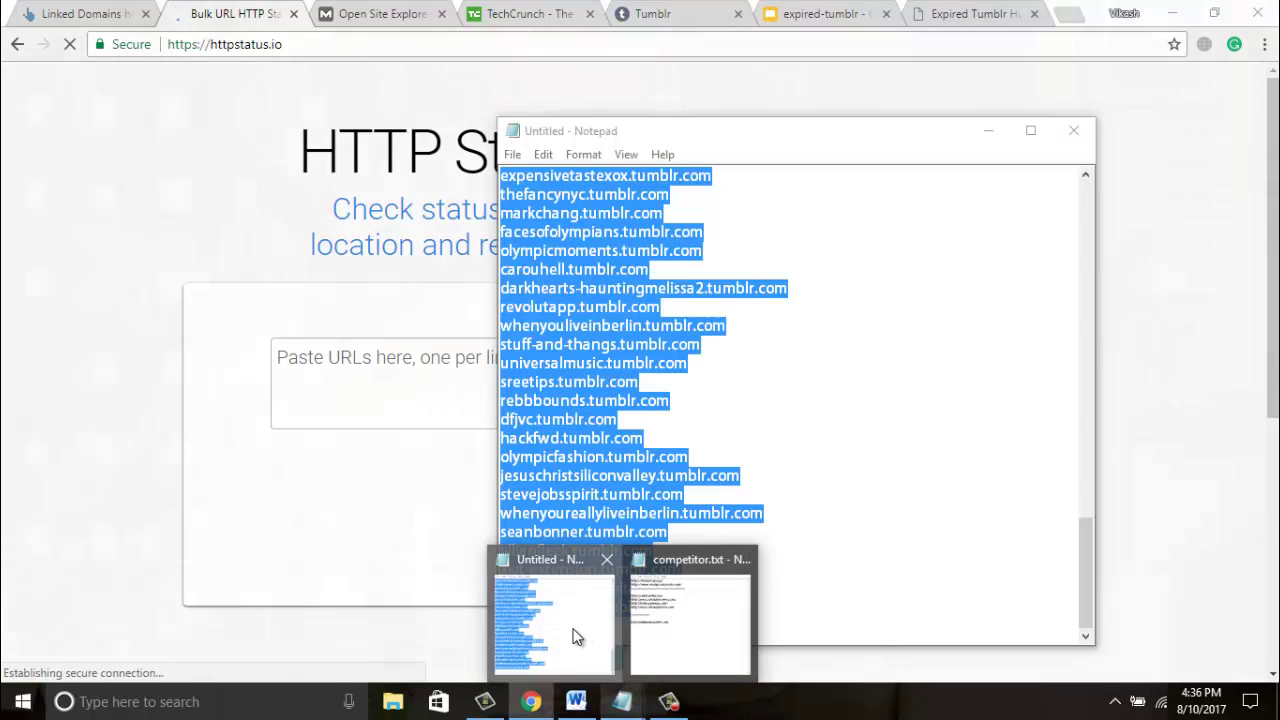
click(571, 630)
click(364, 363)
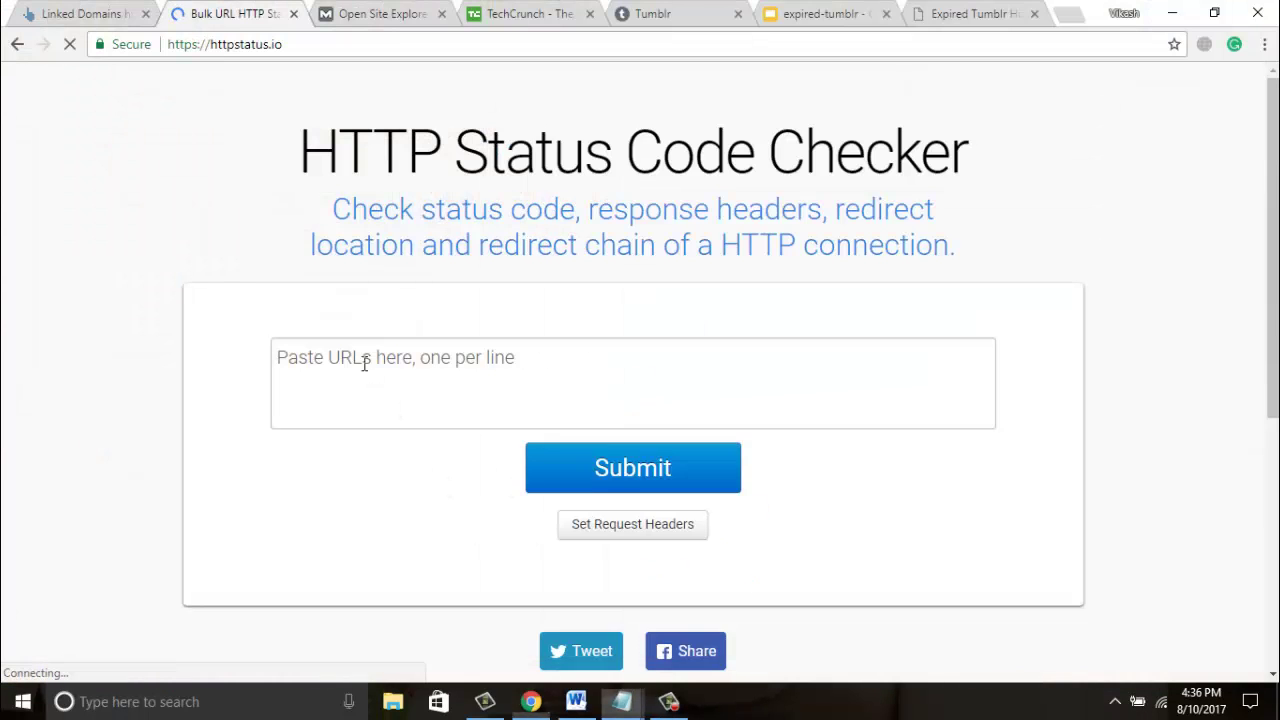
key(ctrl+v)
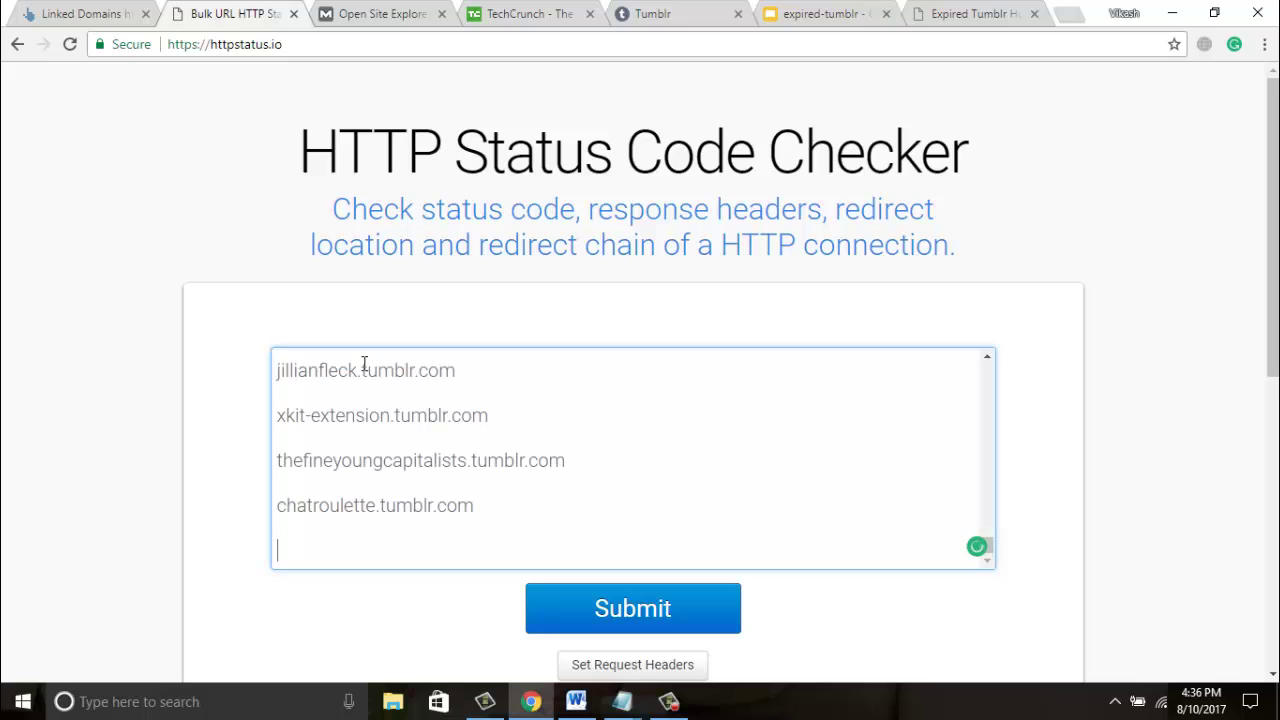
click(582, 617)
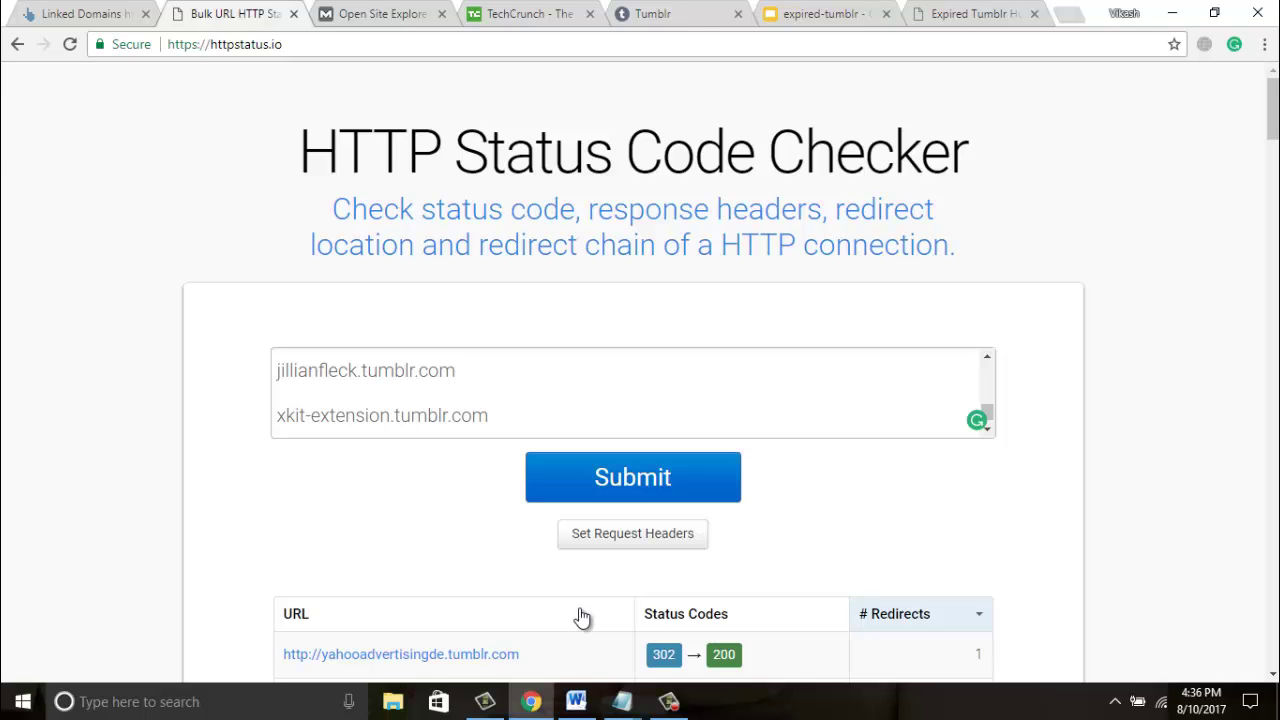
scroll(582, 617, down, 1)
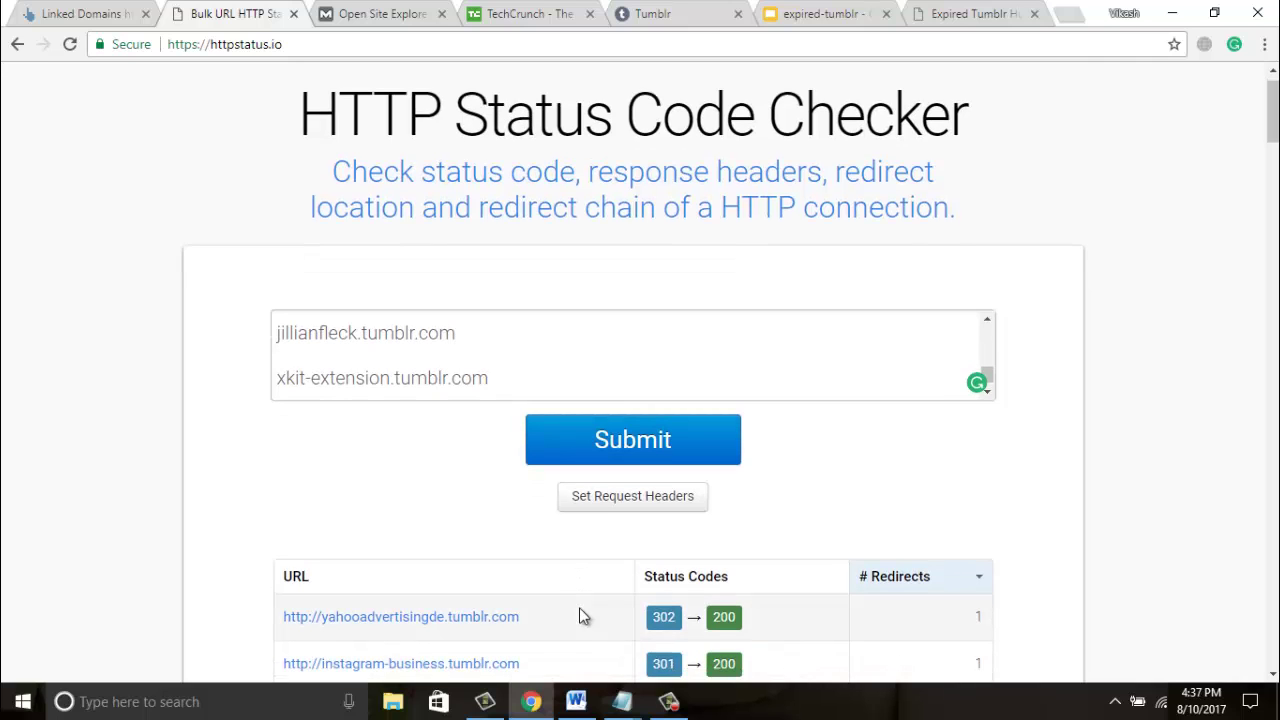
scroll(579, 607, down, 5)
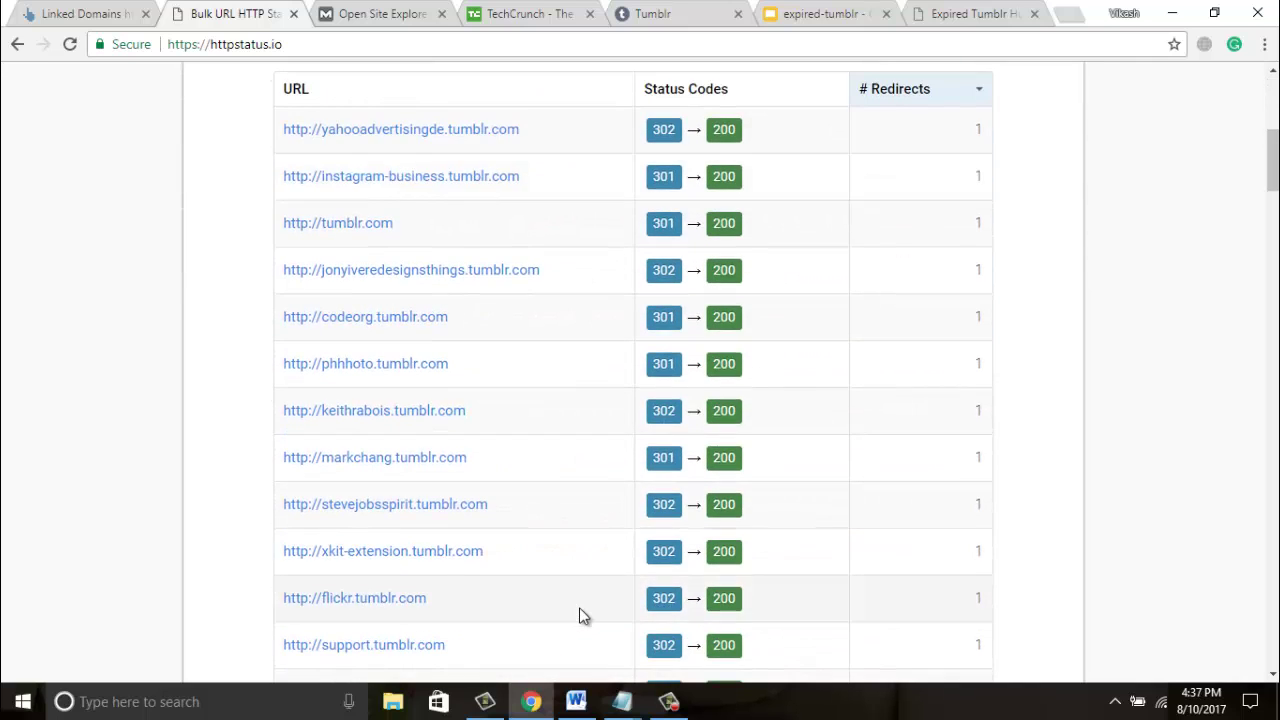
scroll(579, 607, down, 4)
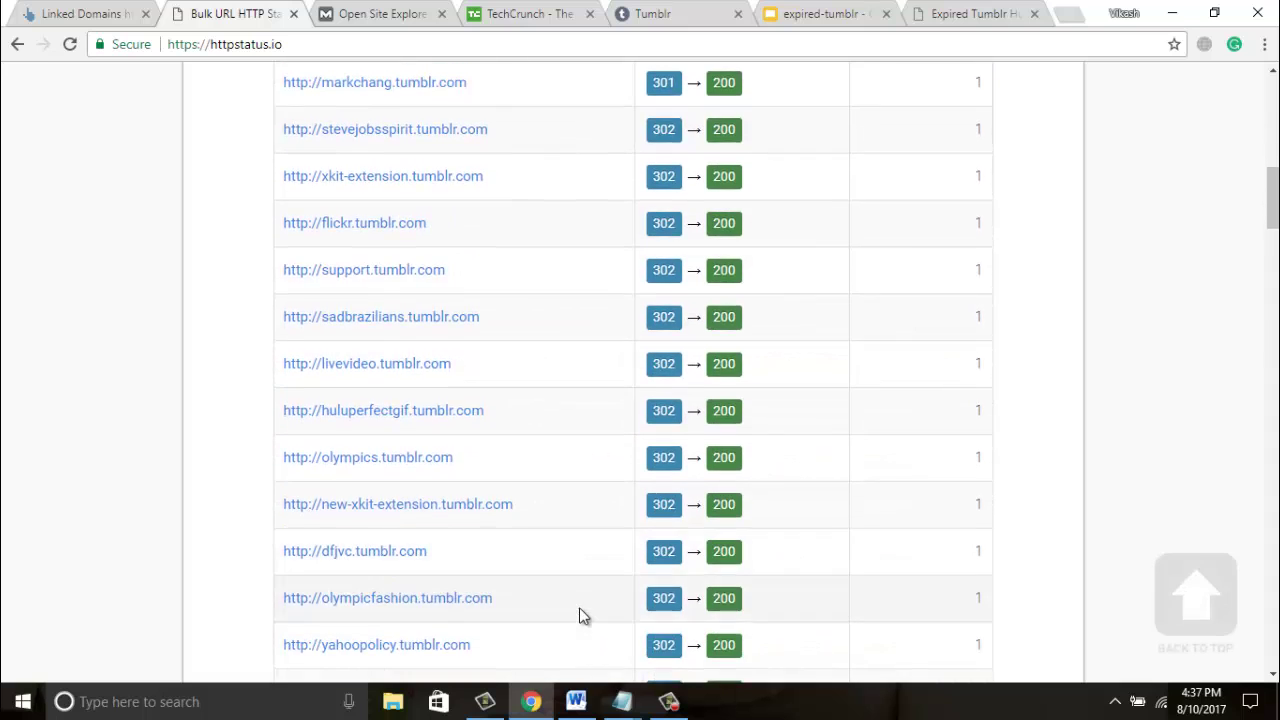
scroll(579, 607, down, 8)
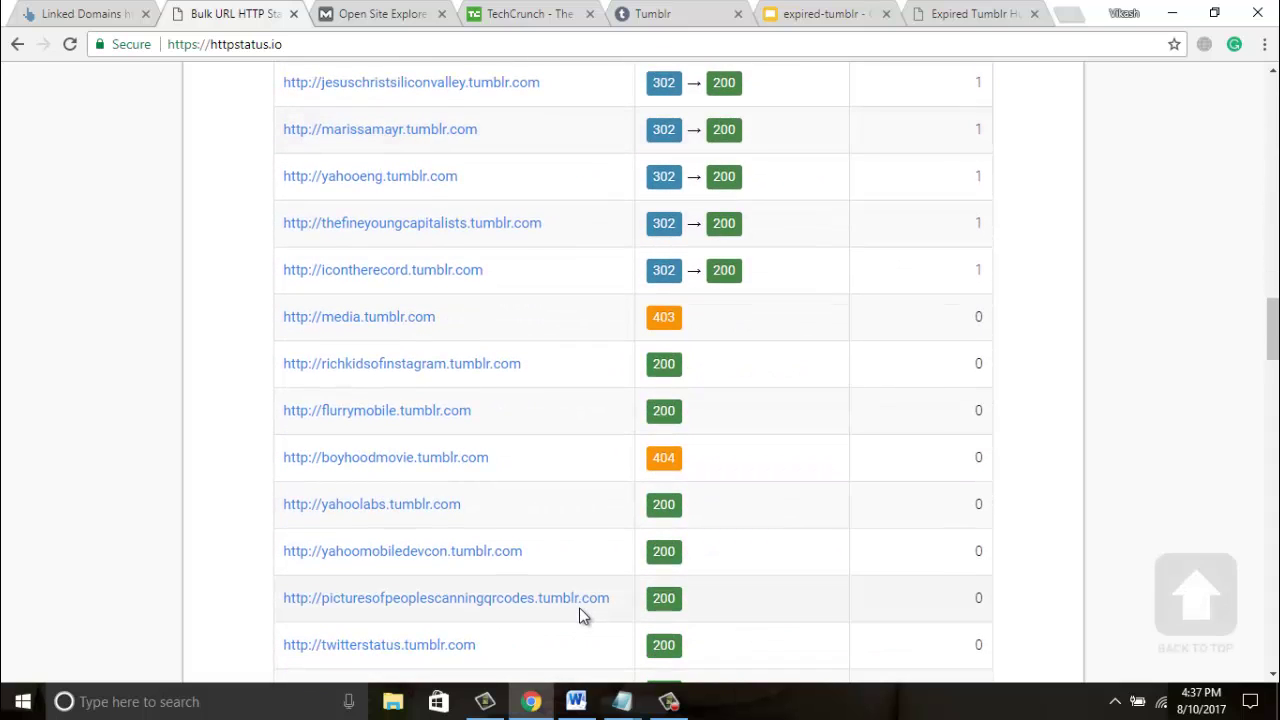
scroll(579, 612, down, 1)
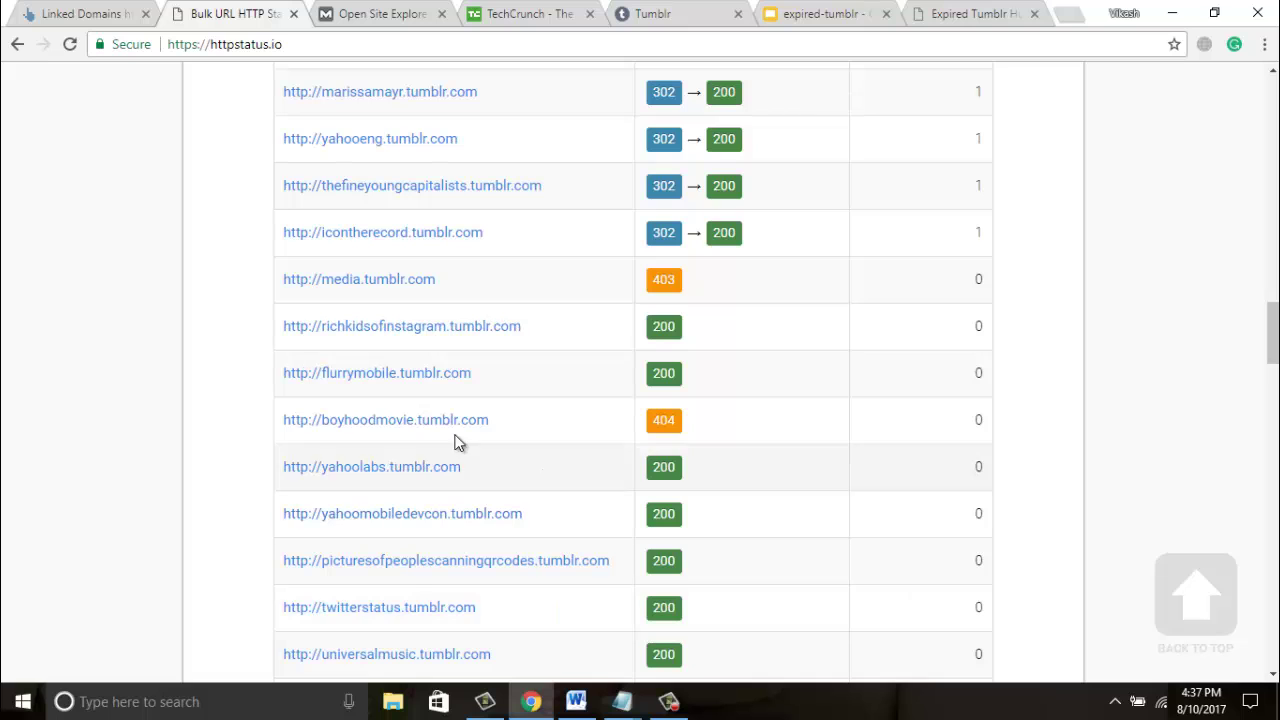
drag(490, 420, 287, 420)
key(alt+Tab)
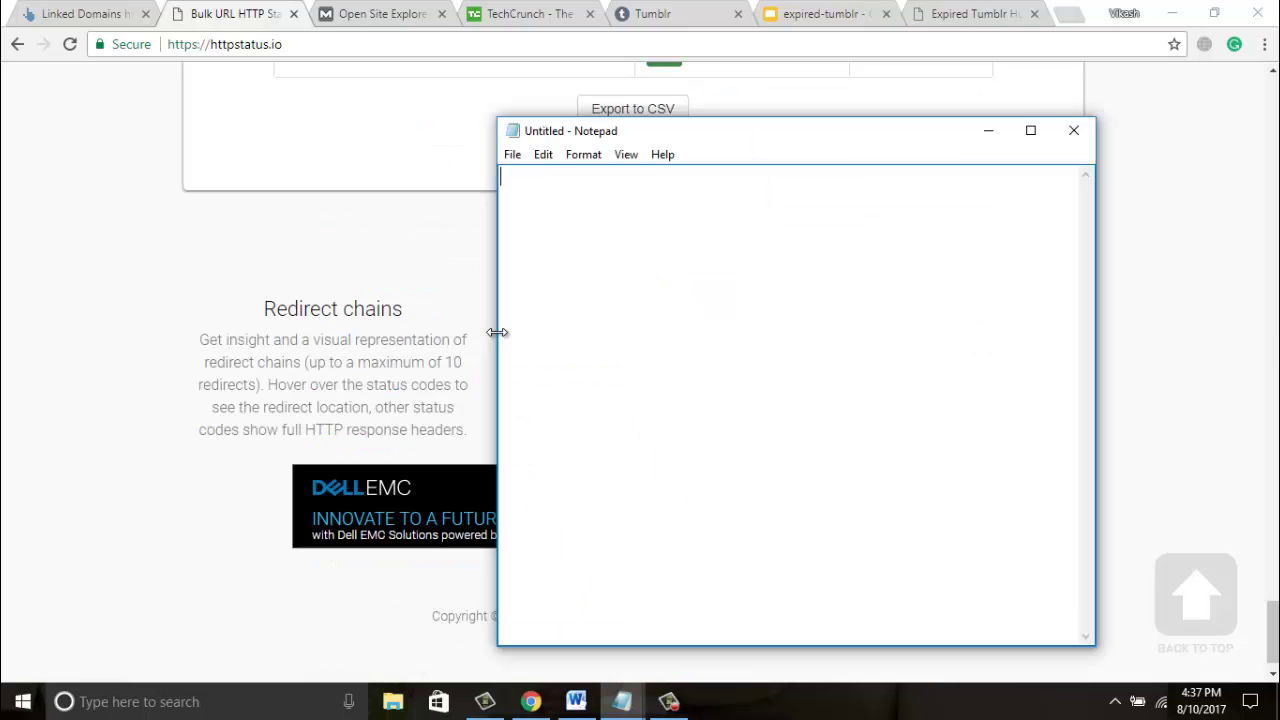
click(1073, 130)
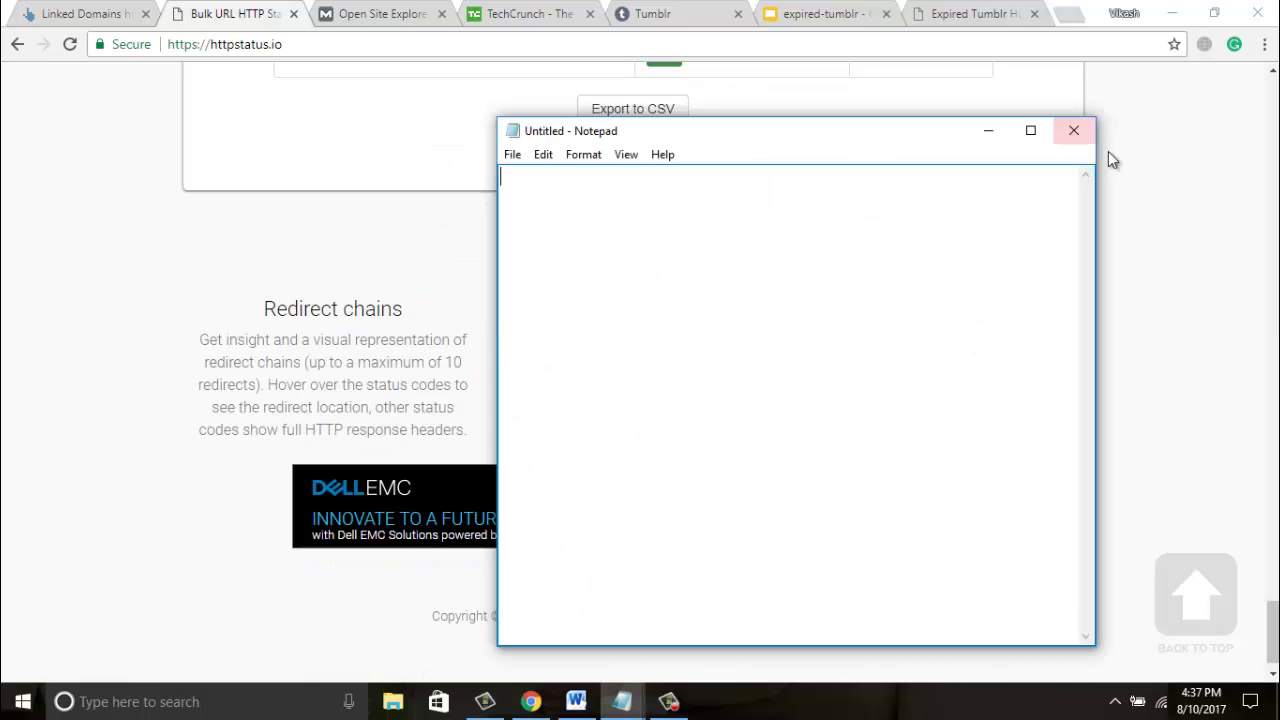
drag(1273, 620, 1275, 338)
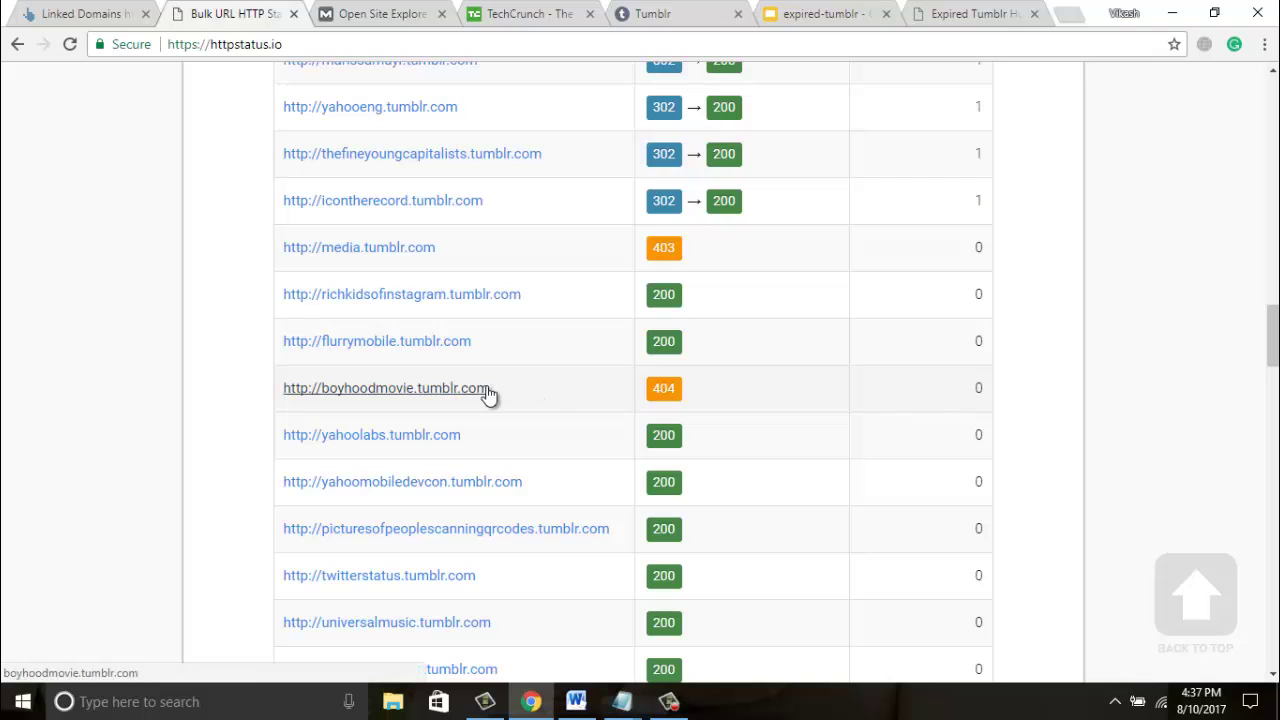
drag(489, 388, 269, 391)
key(ctrl+c)
click(621, 701)
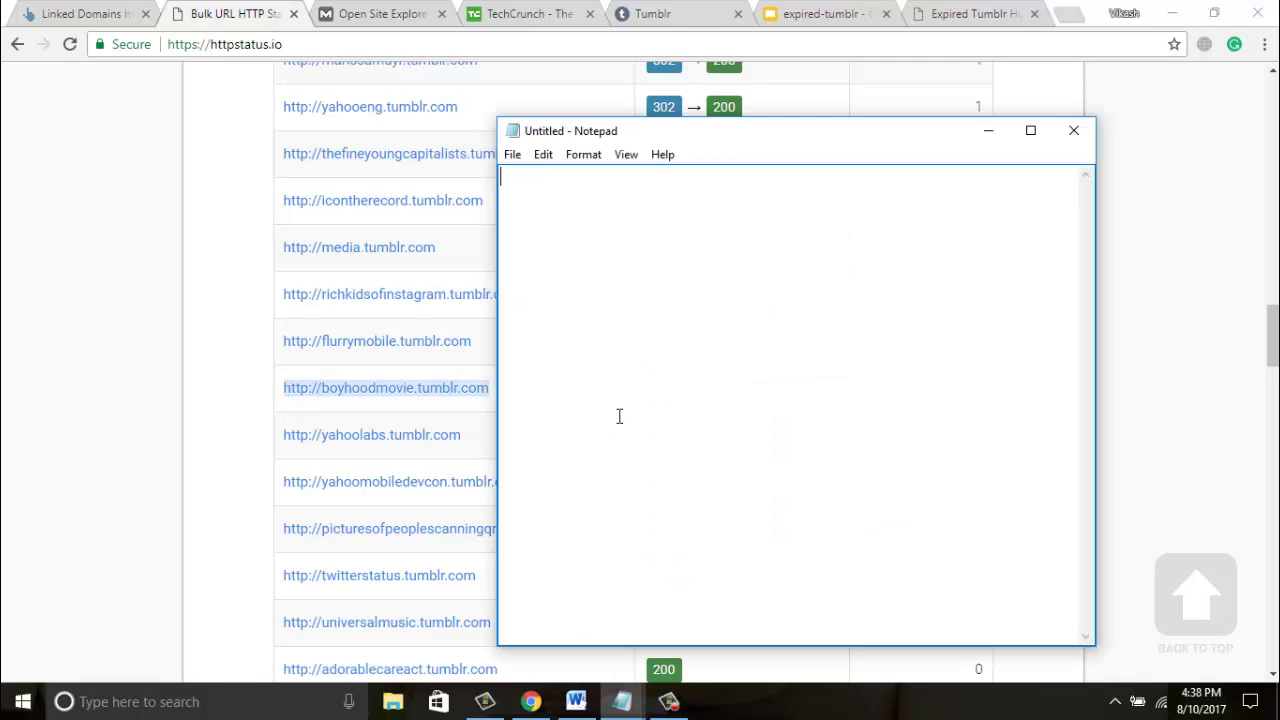
key(ctrl+v)
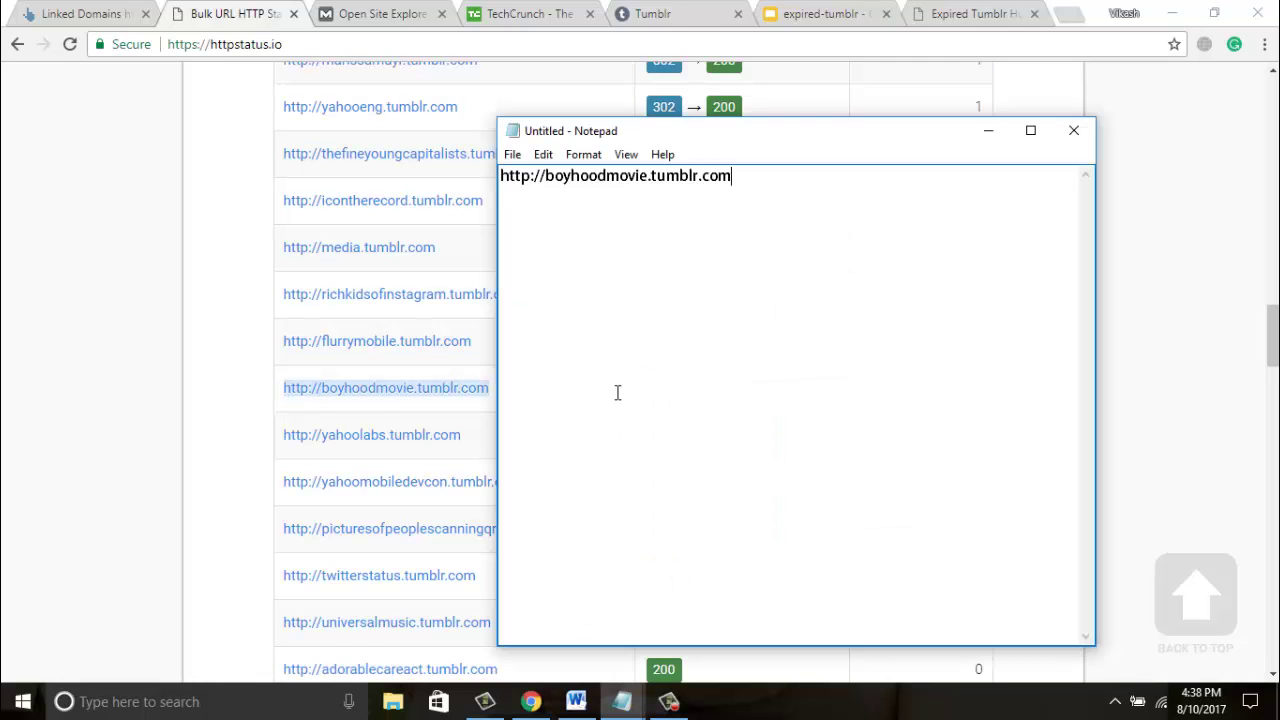
click(247, 378)
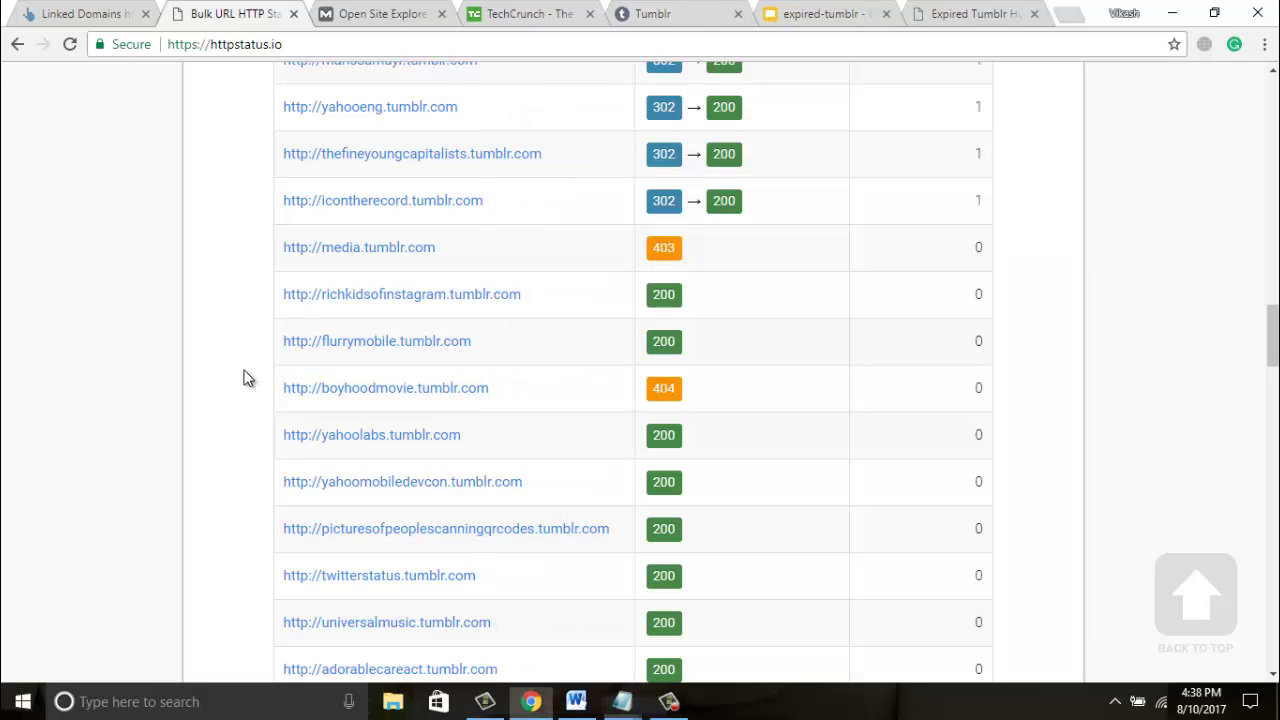
Step: Select all rows on page 2 of the tumblr linked domains, starting at iwantaclone.tumblr.com
key(ctrl+shift+Tab)
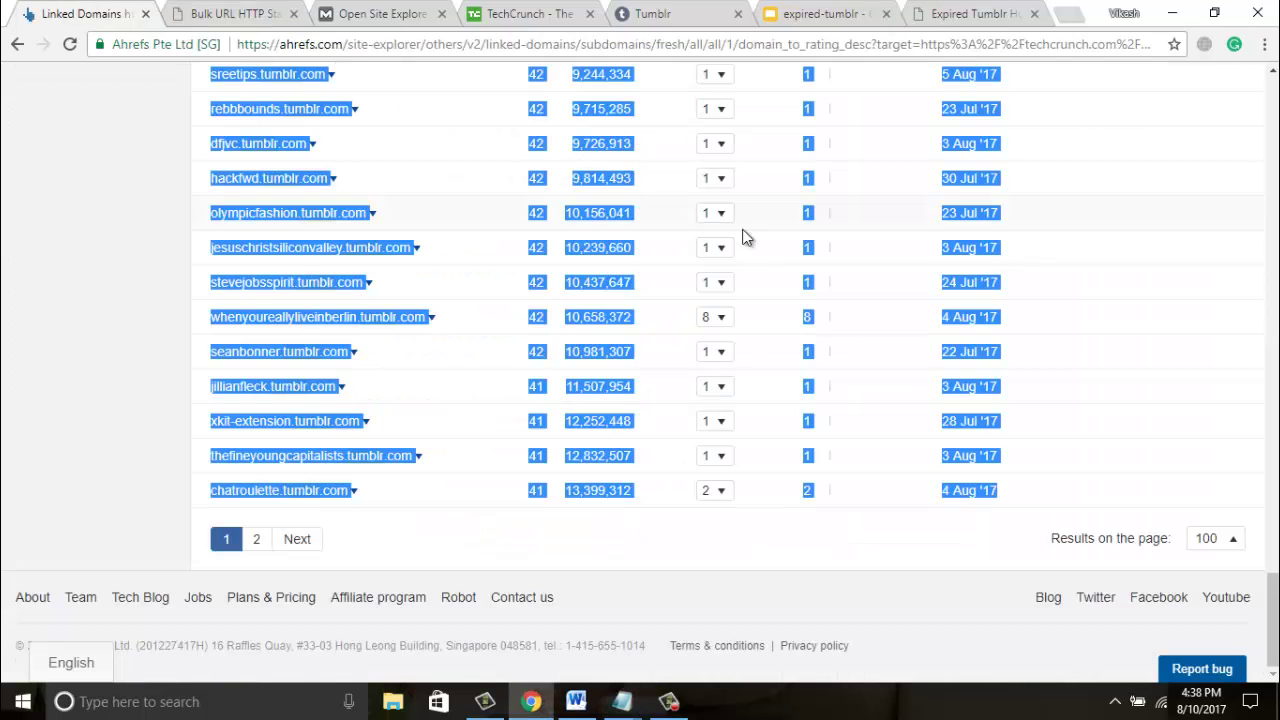
click(257, 543)
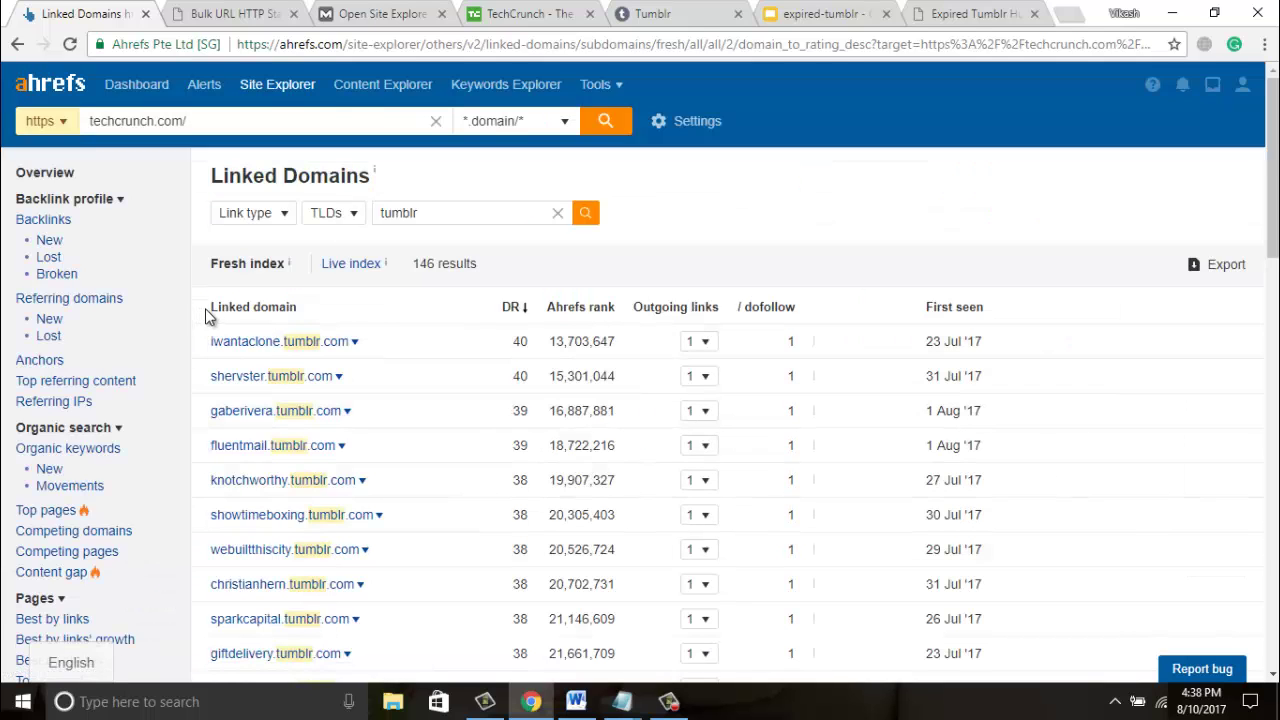
drag(207, 341, 1005, 500)
scroll(300, 357, down, 3)
scroll(303, 362, down, 10)
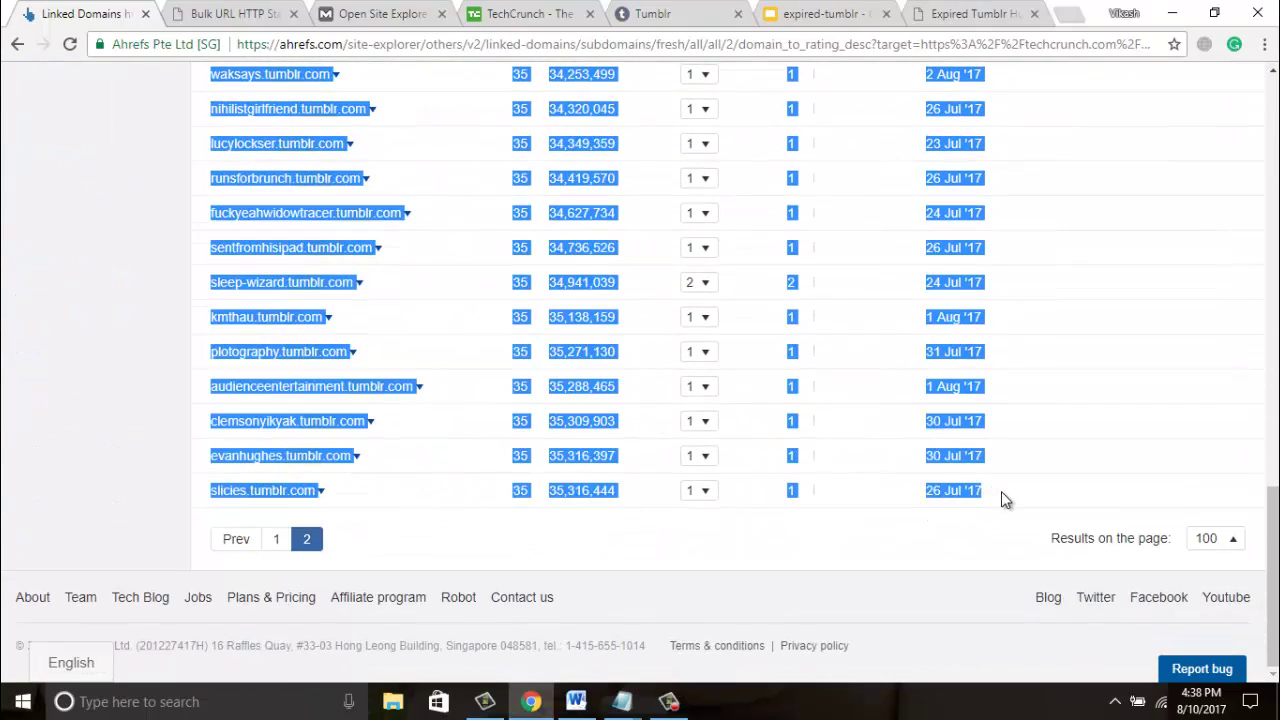
click(576, 701)
Step: Paste the page-2 rows into Word and select the domain-name column
key(ctrl+v)
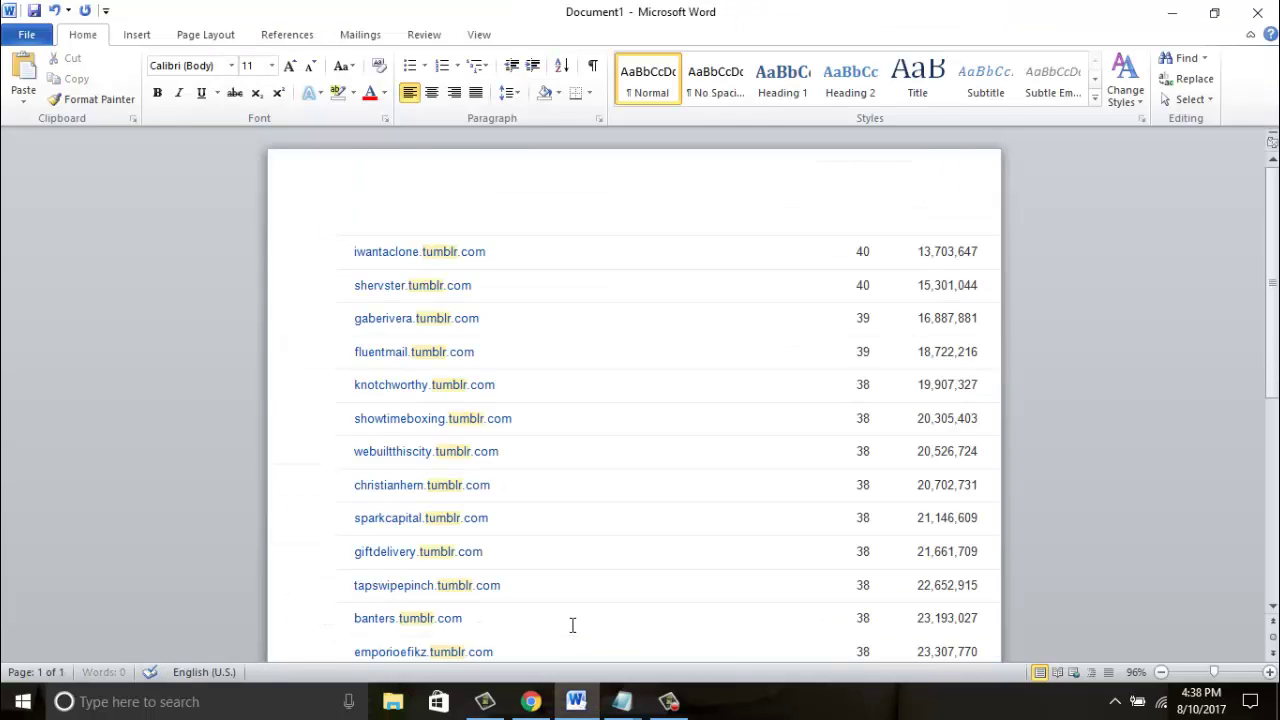
drag(1276, 475, 1274, 245)
click(436, 218)
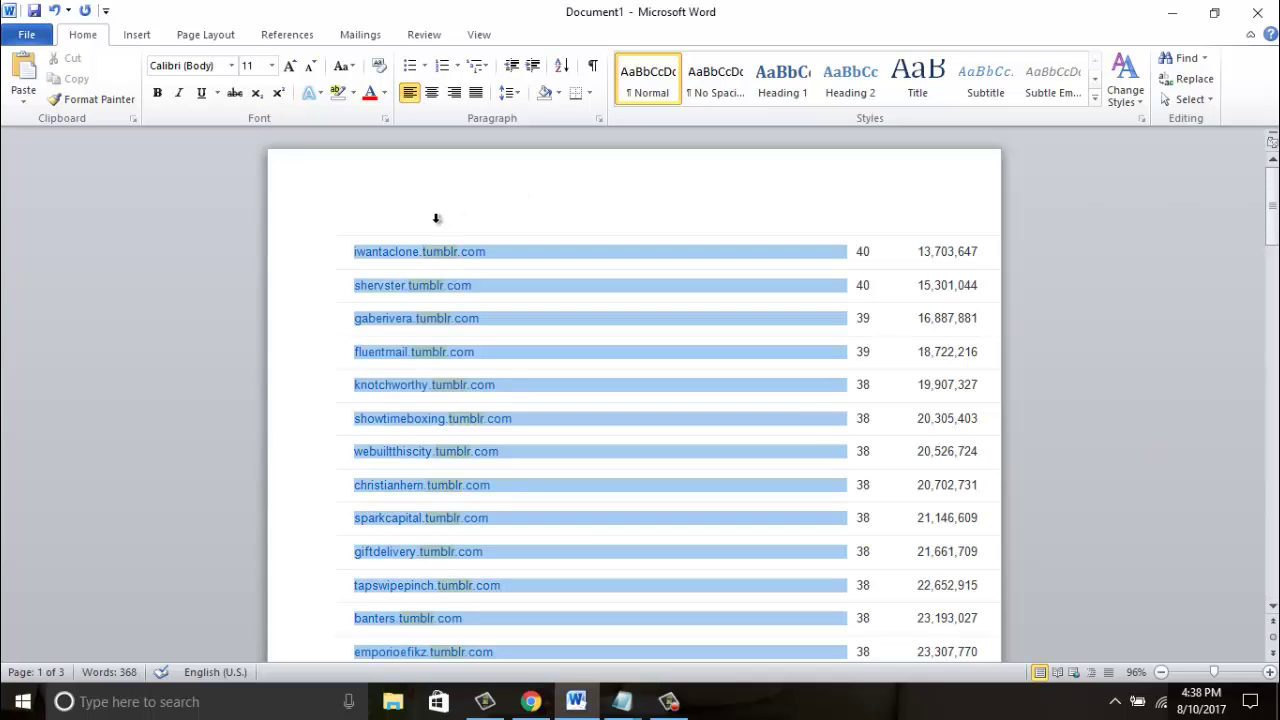
Step: Replace the Notepad list with the page-2 domain names, ending with slicies.tumblr.com
click(622, 701)
click(494, 608)
key(ctrl+a)
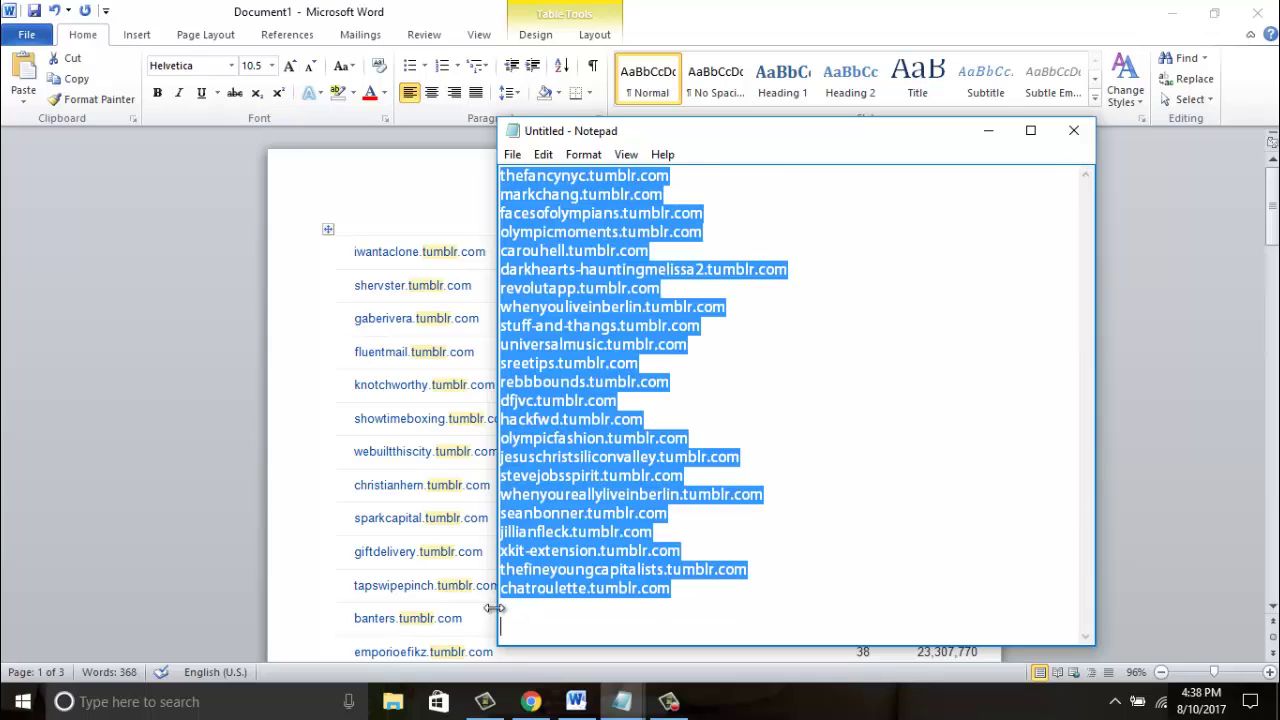
key(Delete)
key(ctrl+v)
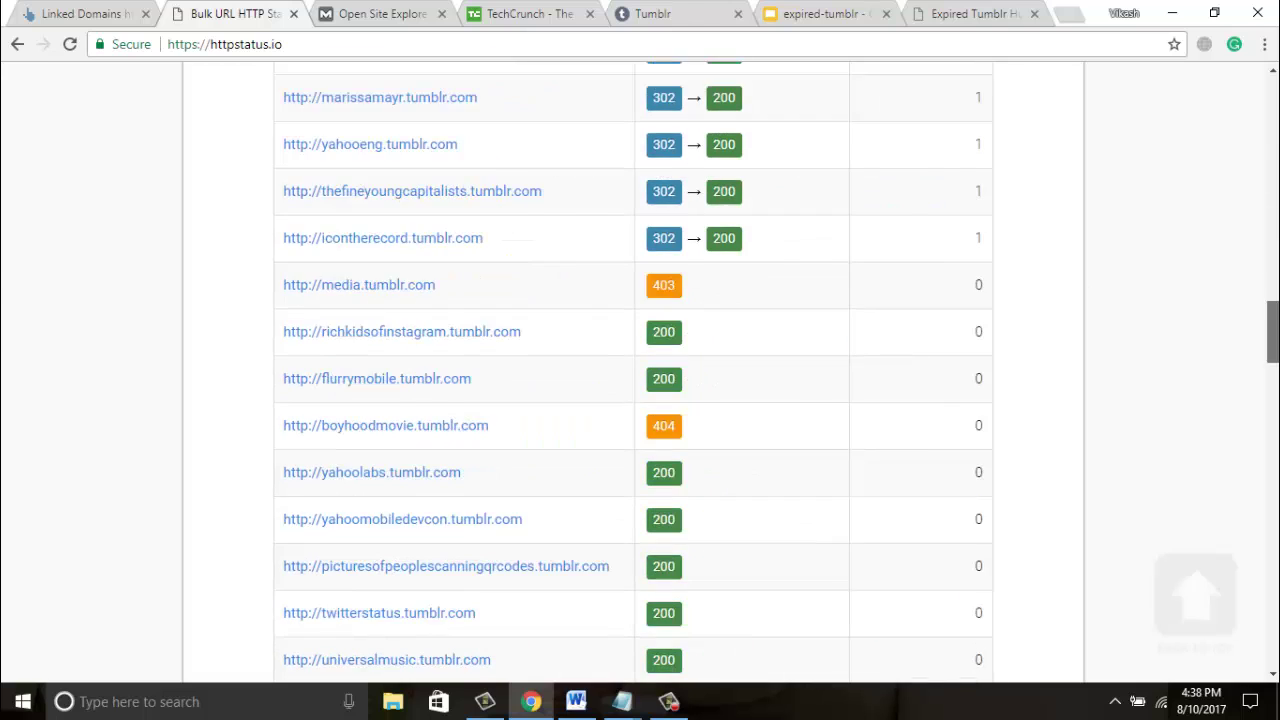
Step: Replace the httpstatus.io URL list with the new domains and run the status check
scroll(995, 205, up, 10)
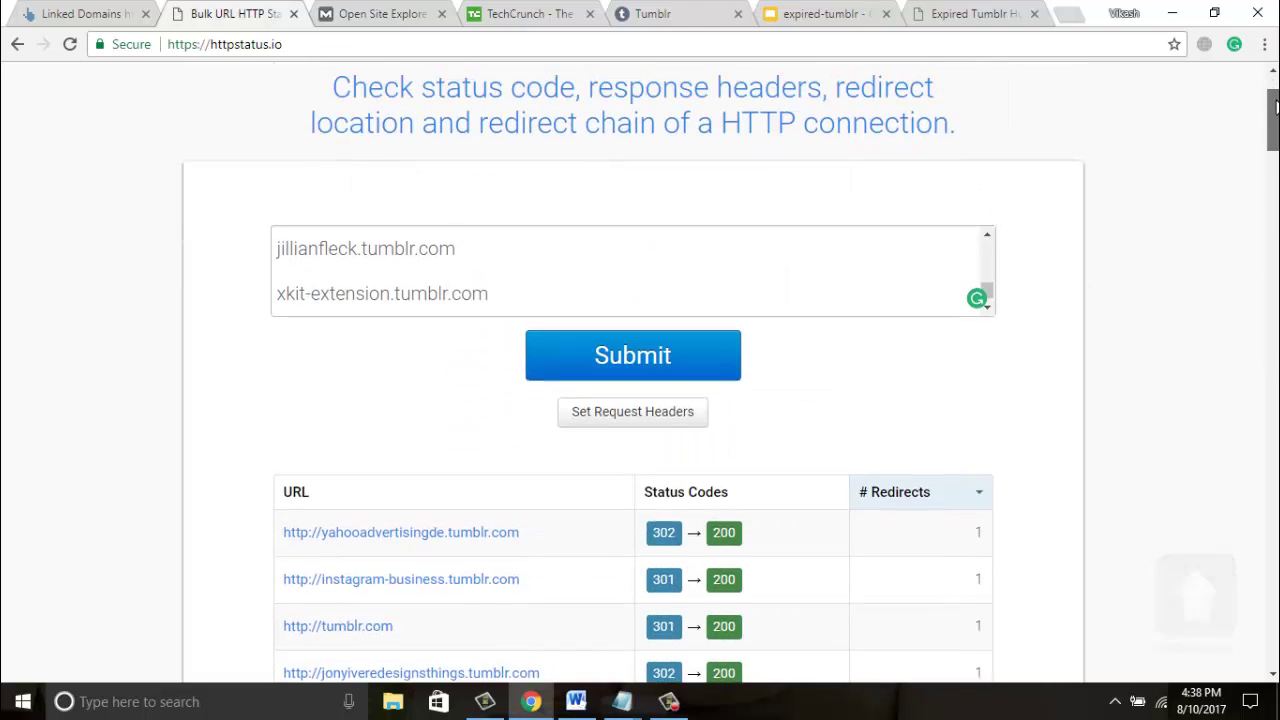
click(523, 397)
key(ctrl+a)
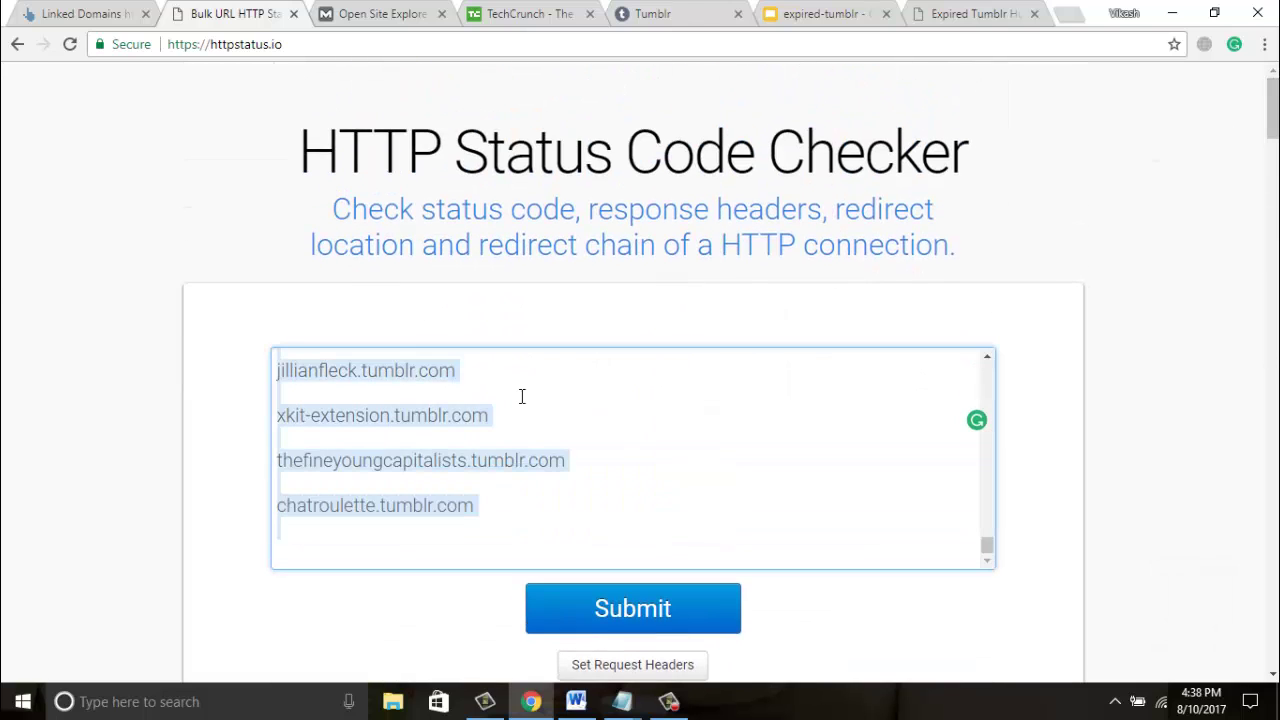
key(ctrl+v)
click(614, 608)
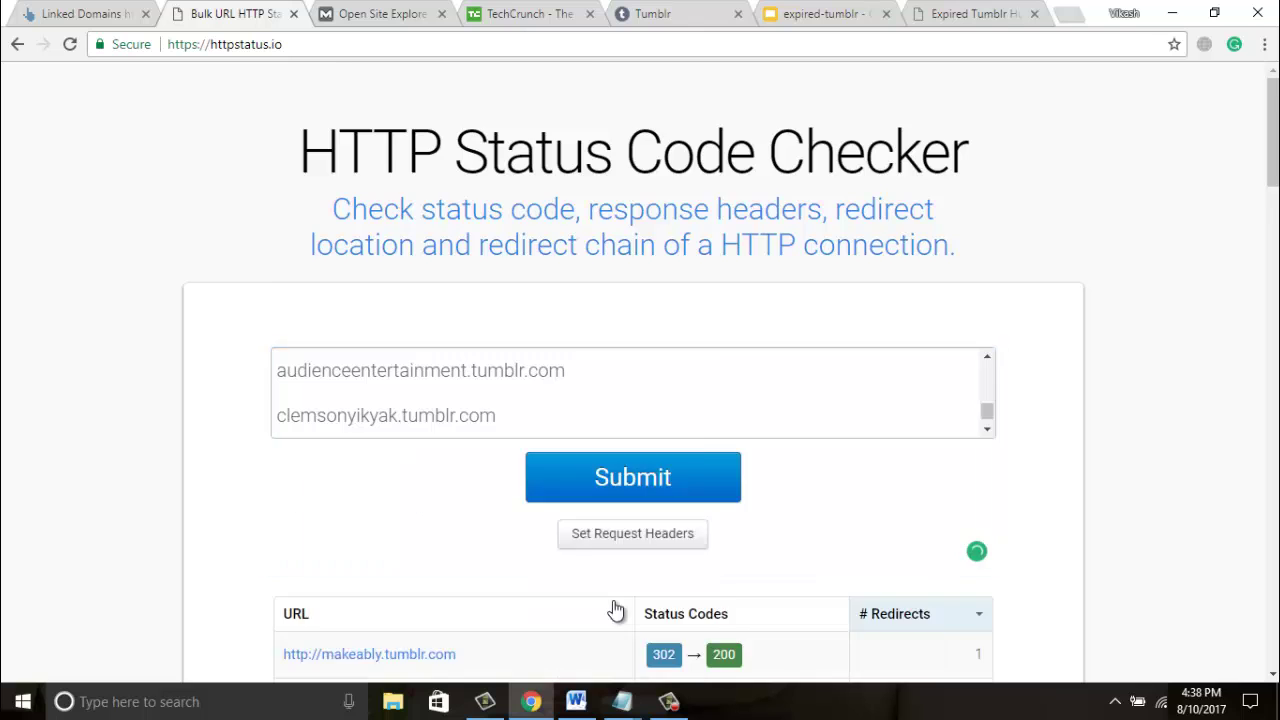
Step: Append the 404 blog knotchworthy.tumblr.com on a new Notepad line below boyhoodmovie.tumblr.com
scroll(613, 600, down, 2)
scroll(524, 418, down, 14)
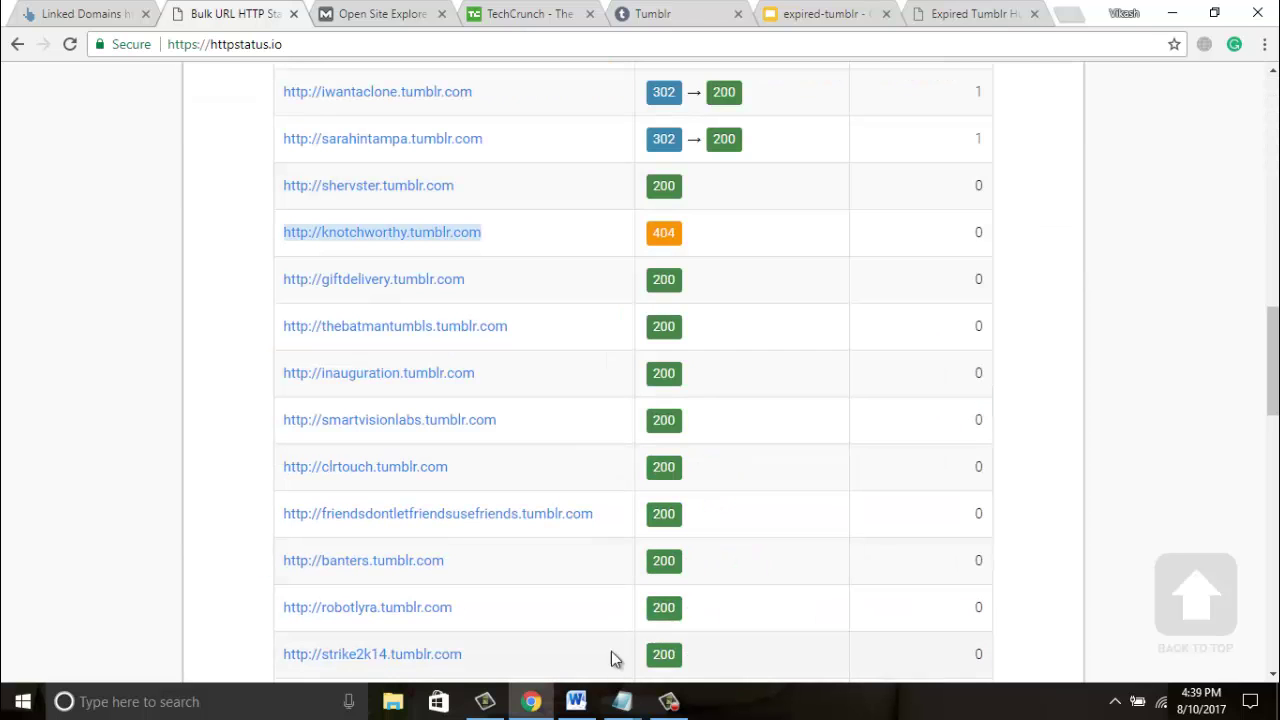
mouse_move(621, 704)
click(743, 629)
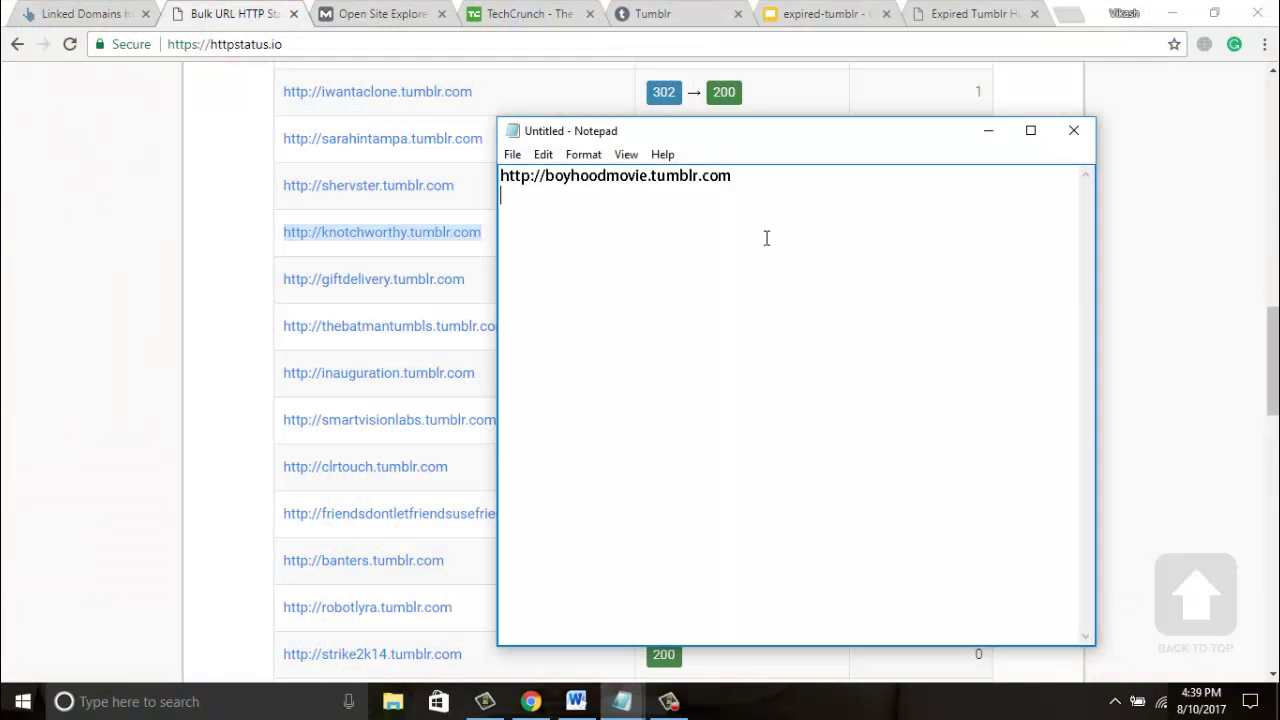
key(Return)
text(http://knotchworthy.tumblr.com)
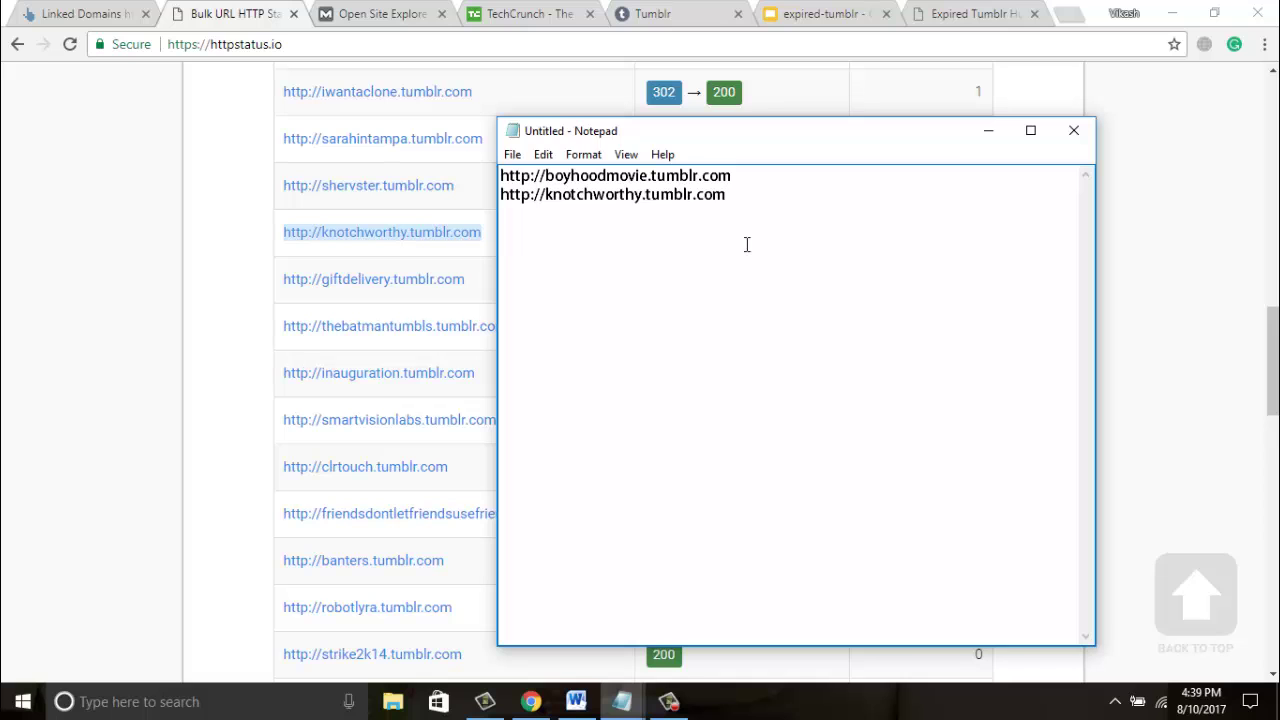
click(227, 290)
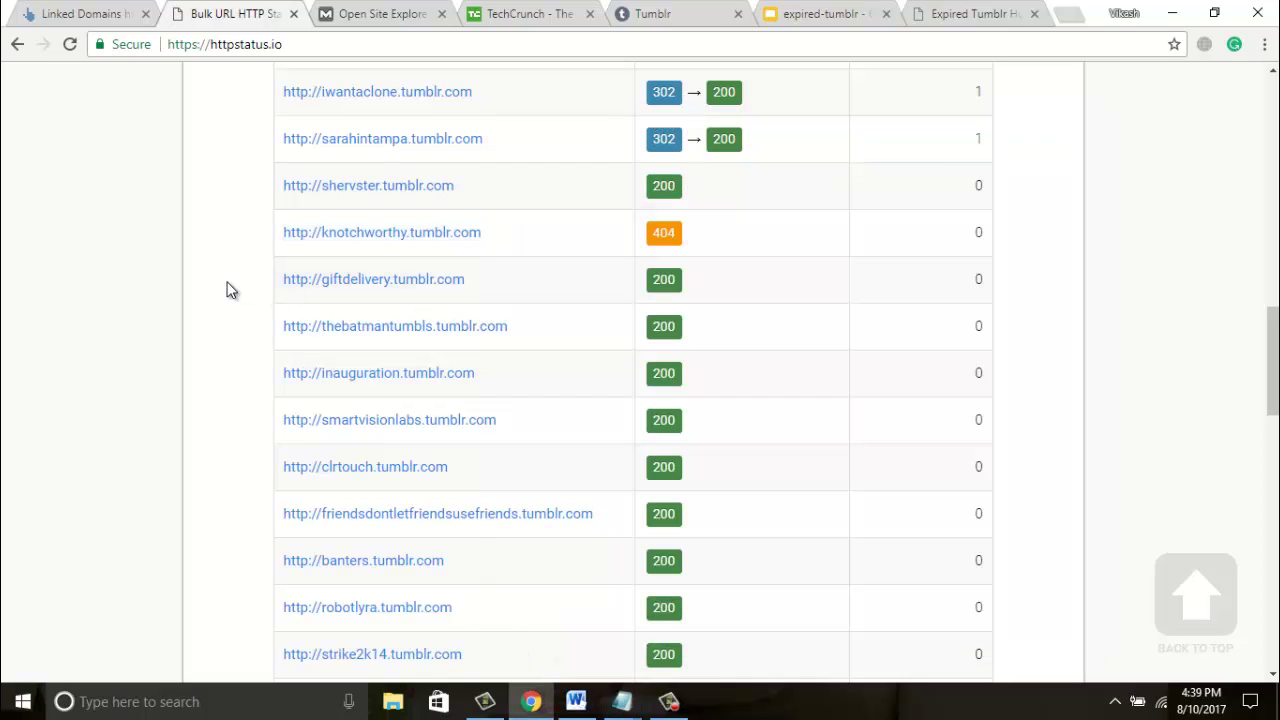
Step: Replace the Site Explorer target techcrunch.com/ with buzzfeed.com and run the overview (DR 75)
key(ctrl+shift+Tab)
scroll(1050, 324, up, 10)
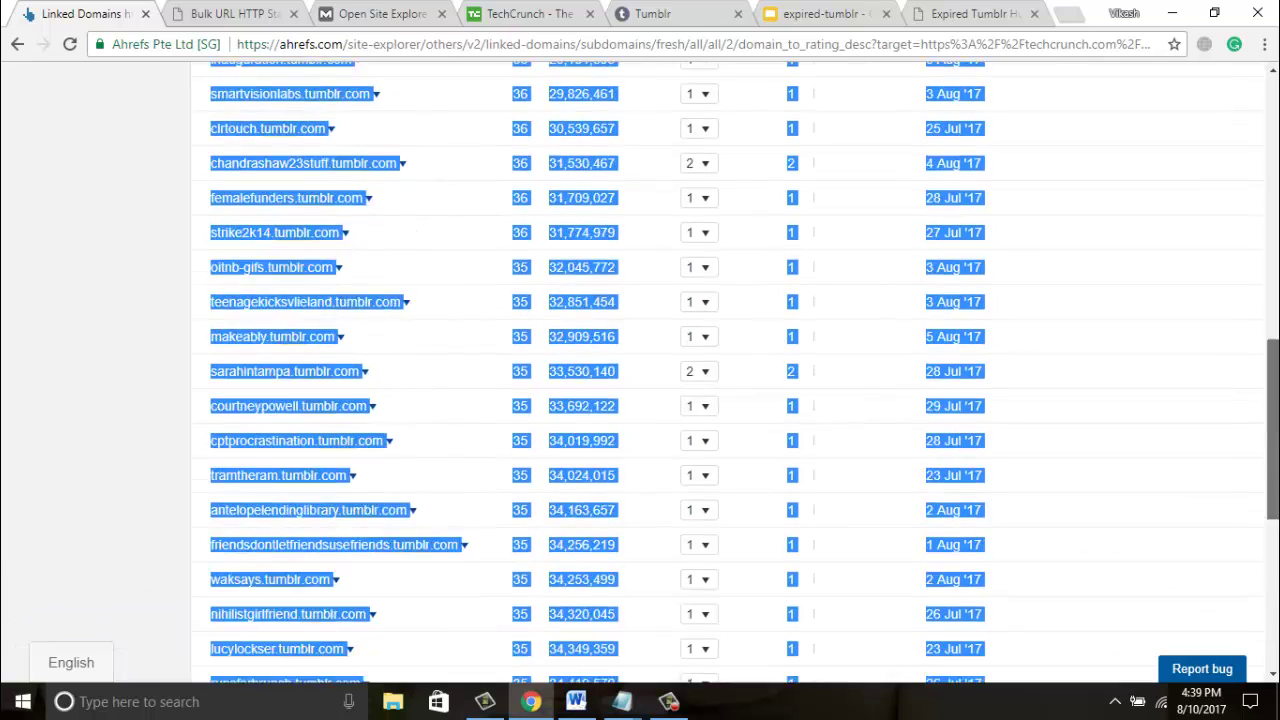
scroll(1050, 324, up, 3)
scroll(1030, 120, up, 1)
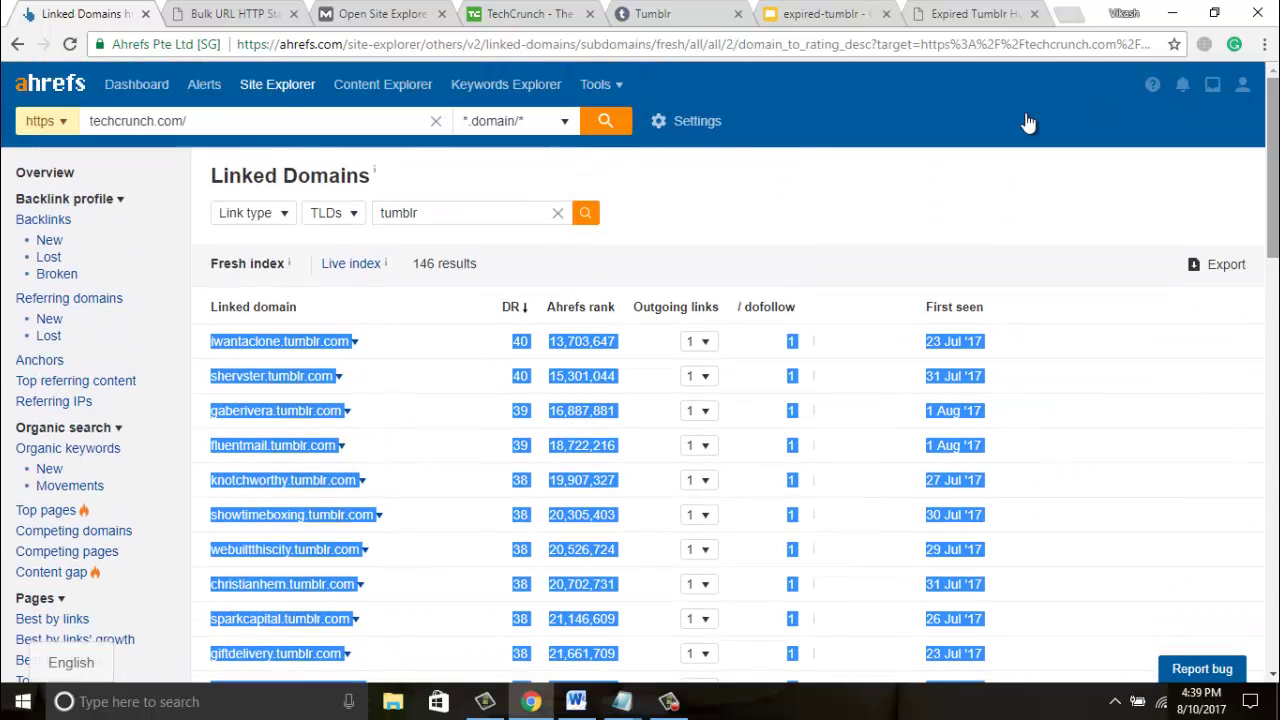
triple_click(223, 122)
text(buzzfeed.com)
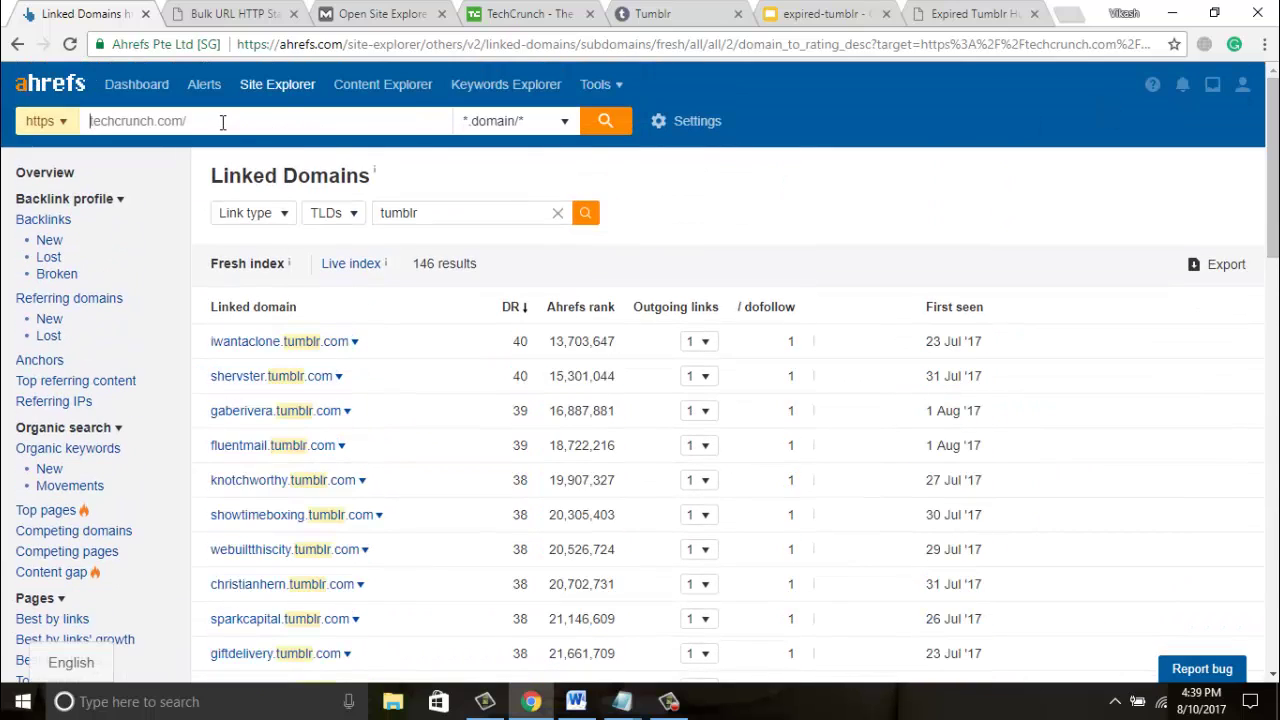
click(605, 120)
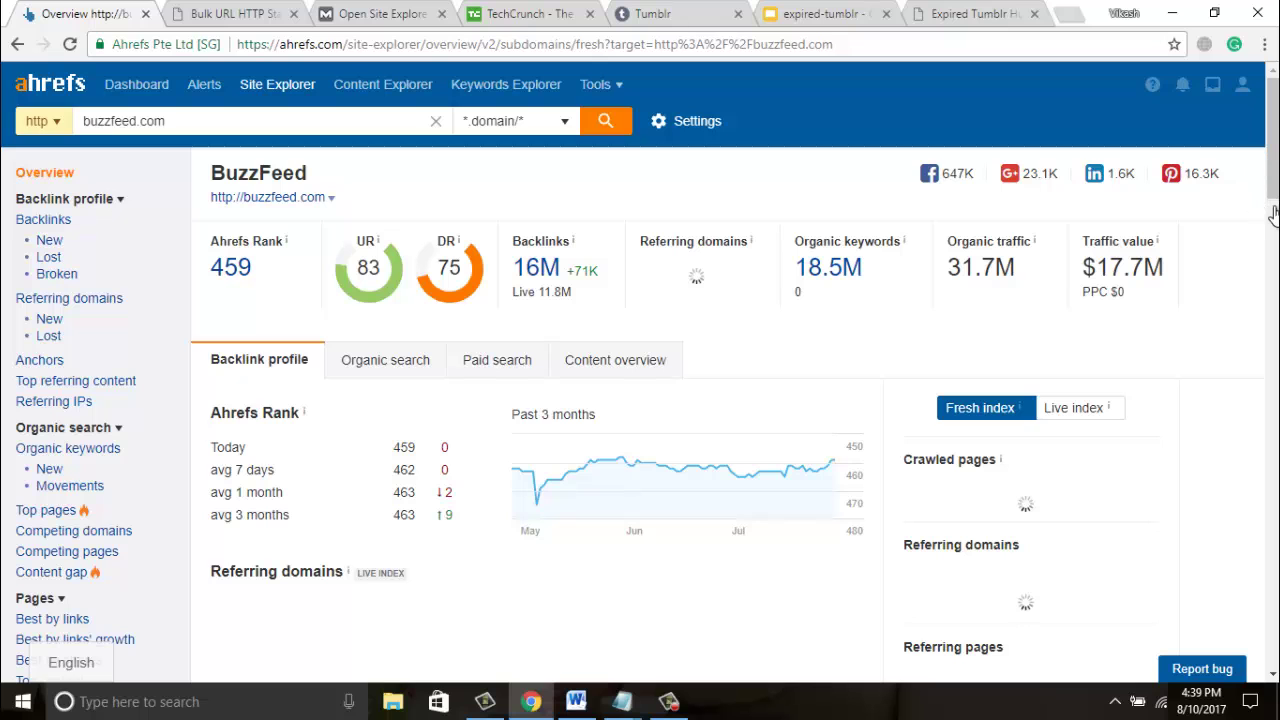
scroll(1223, 145, down, 1)
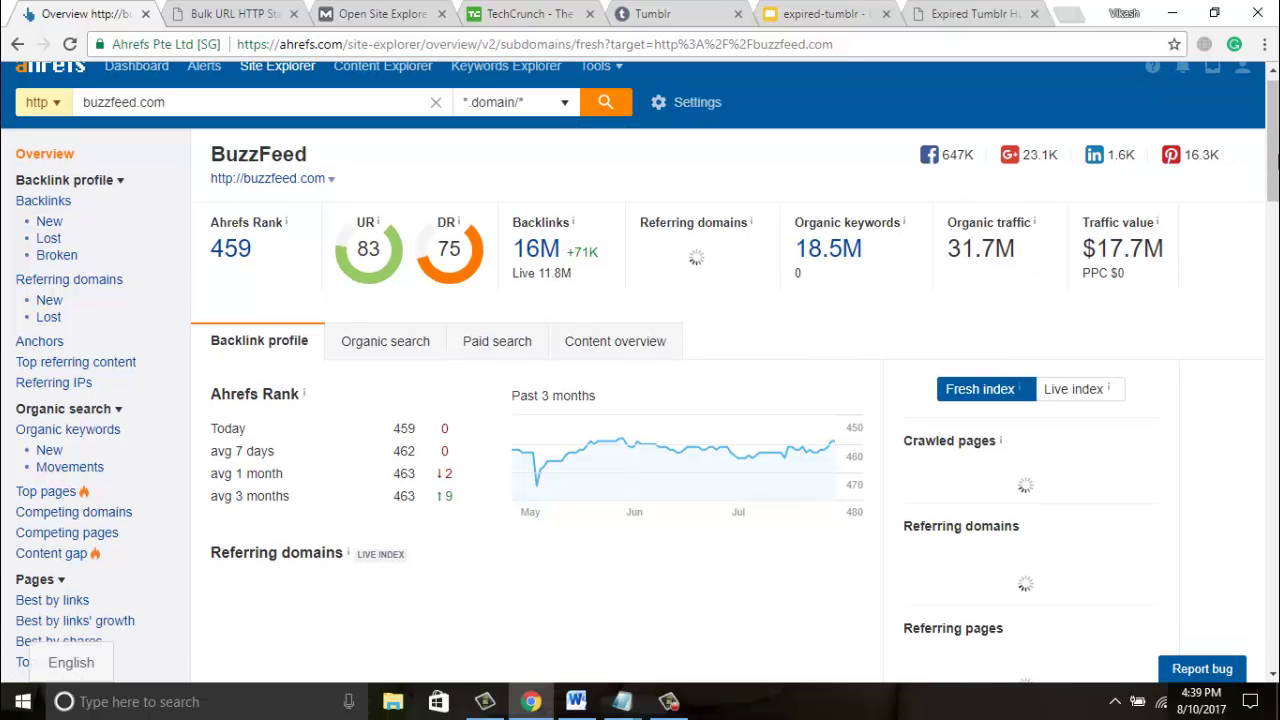
drag(1275, 160, 1272, 224)
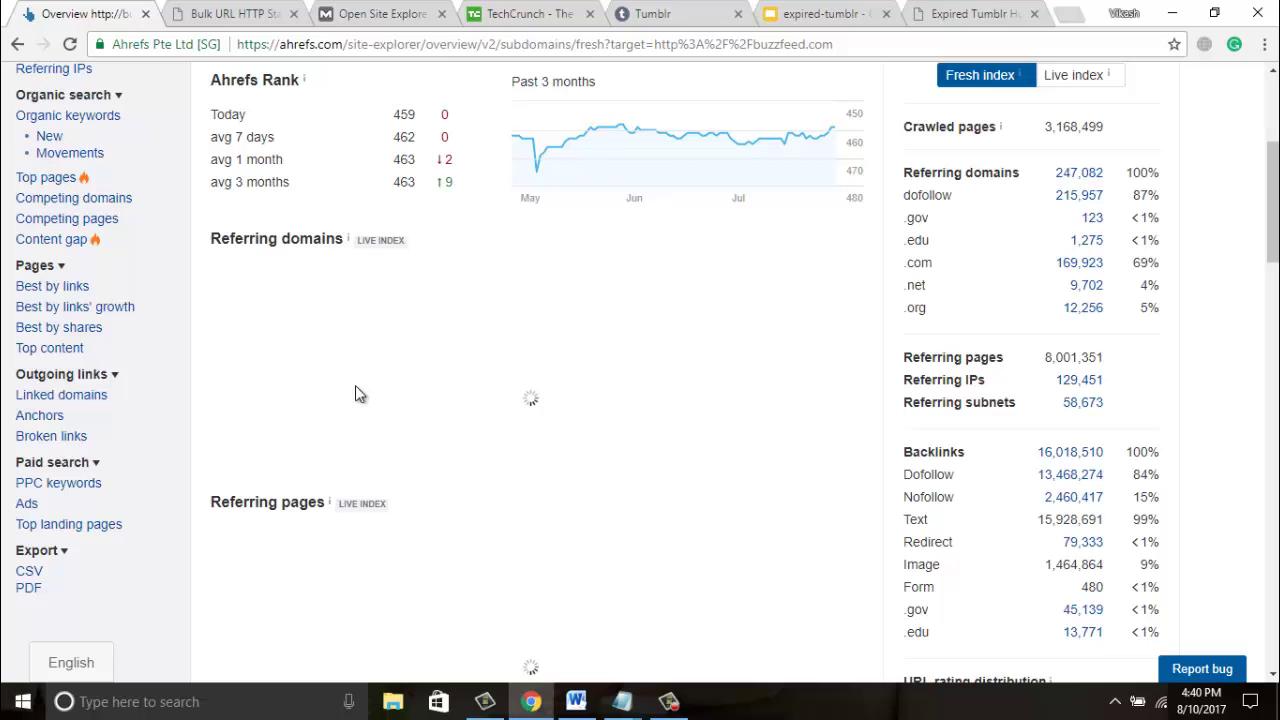
Step: Filter BuzzFeed's Linked domains report to tumblr subdomains, giving 171 results
click(72, 404)
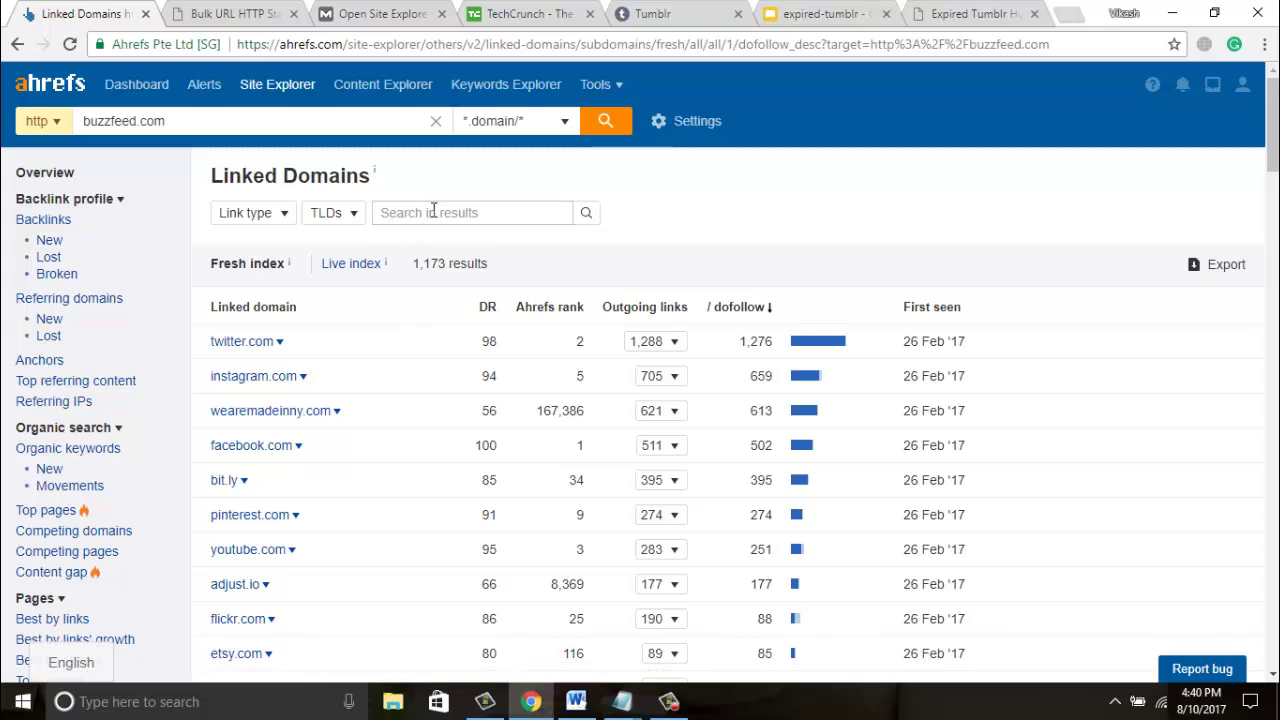
text(tumblr)
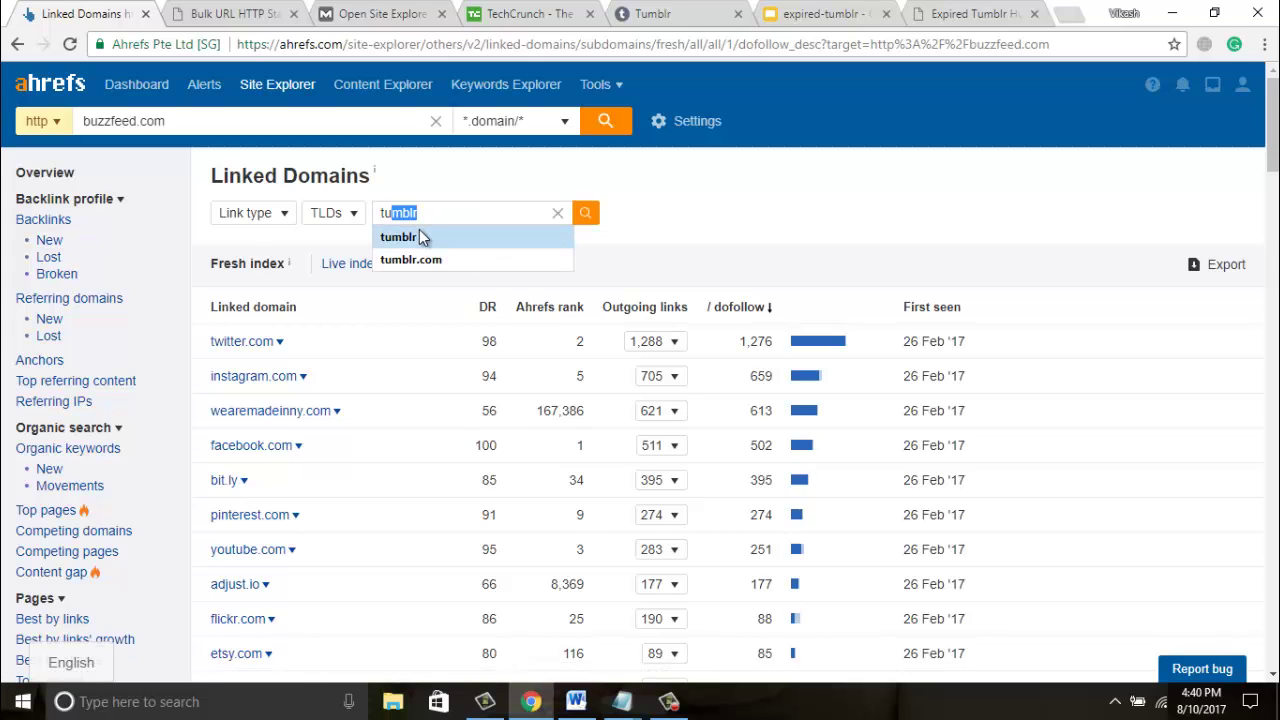
click(420, 236)
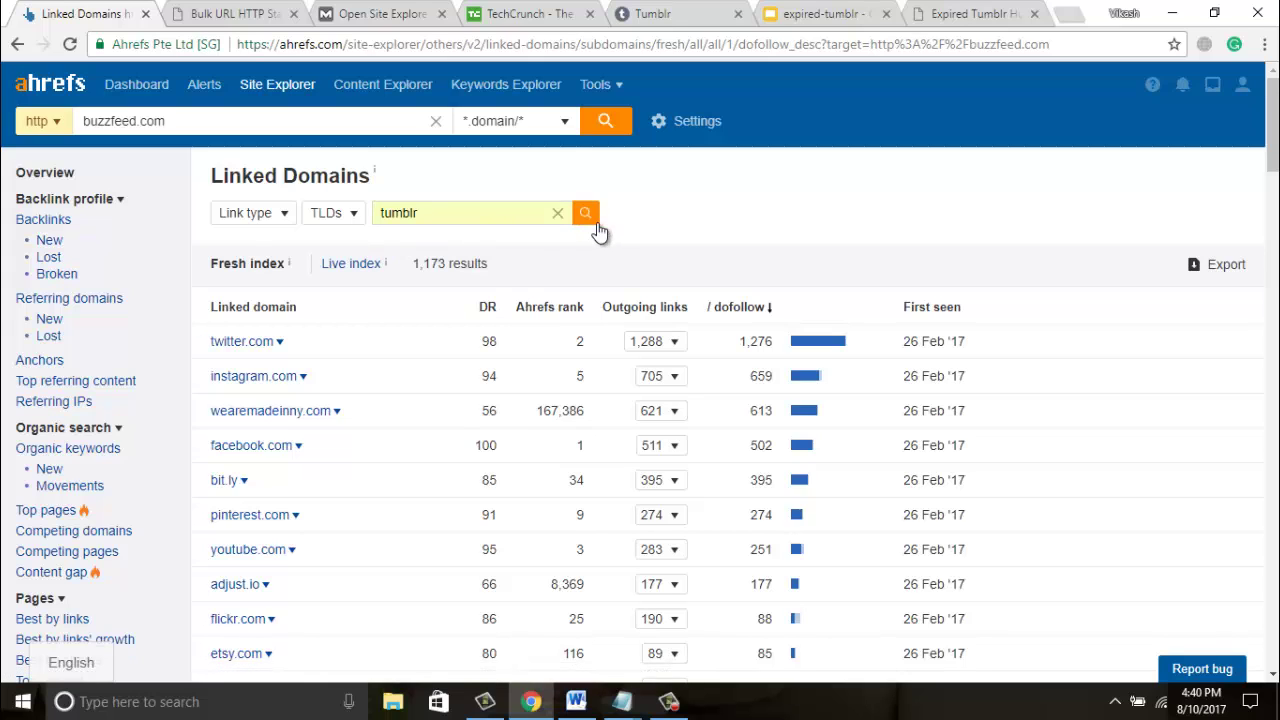
click(586, 220)
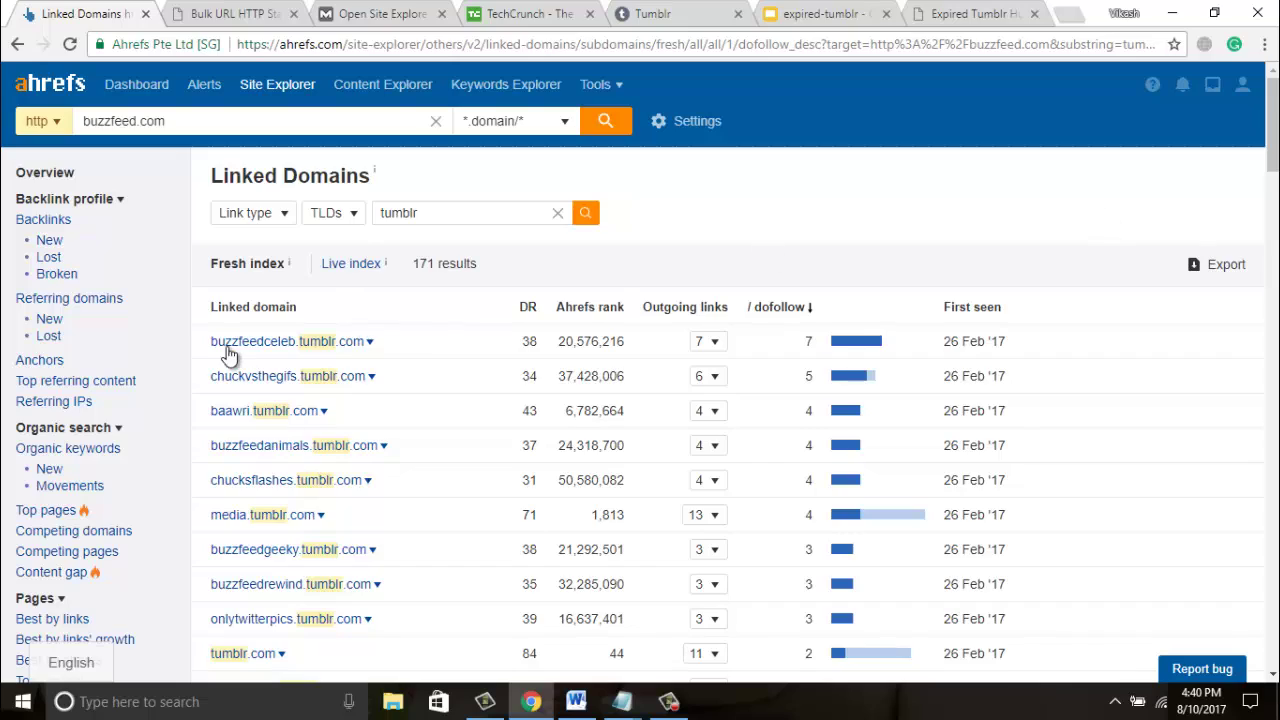
Step: Select all the tumblr domain rows and clear the old table from the Word document
drag(220, 340, 377, 339)
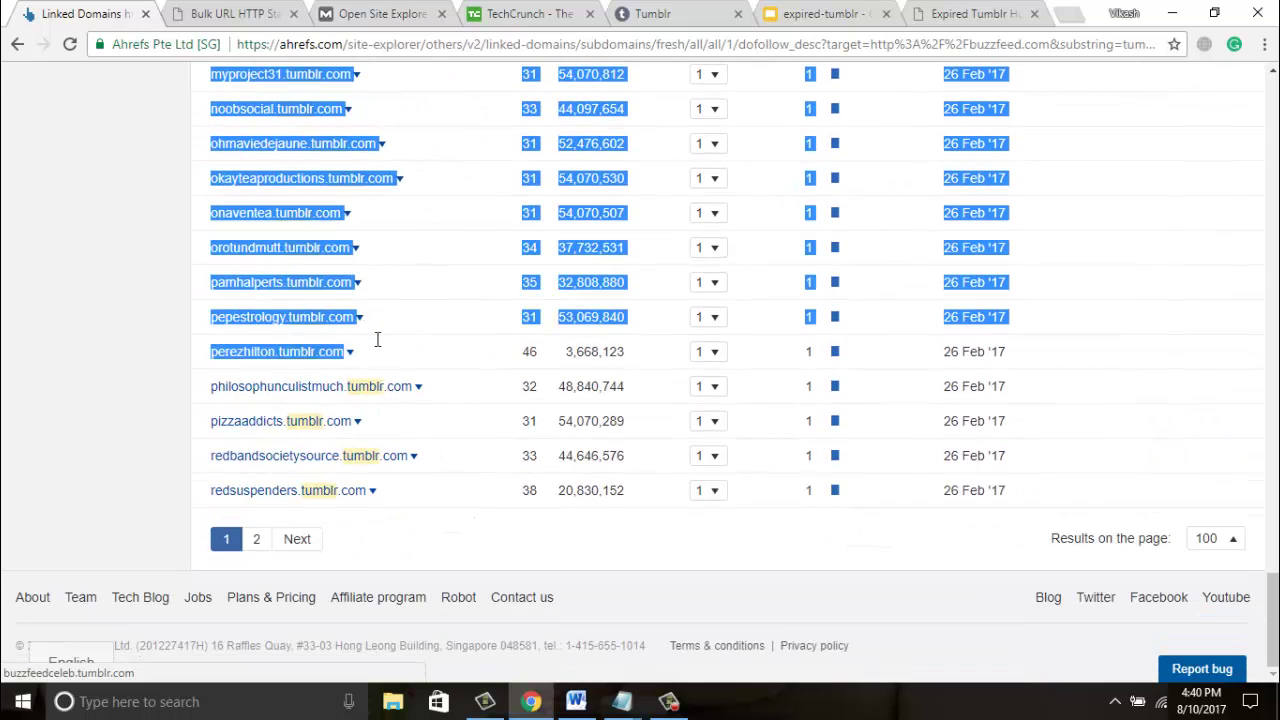
drag(590, 396, 1030, 496)
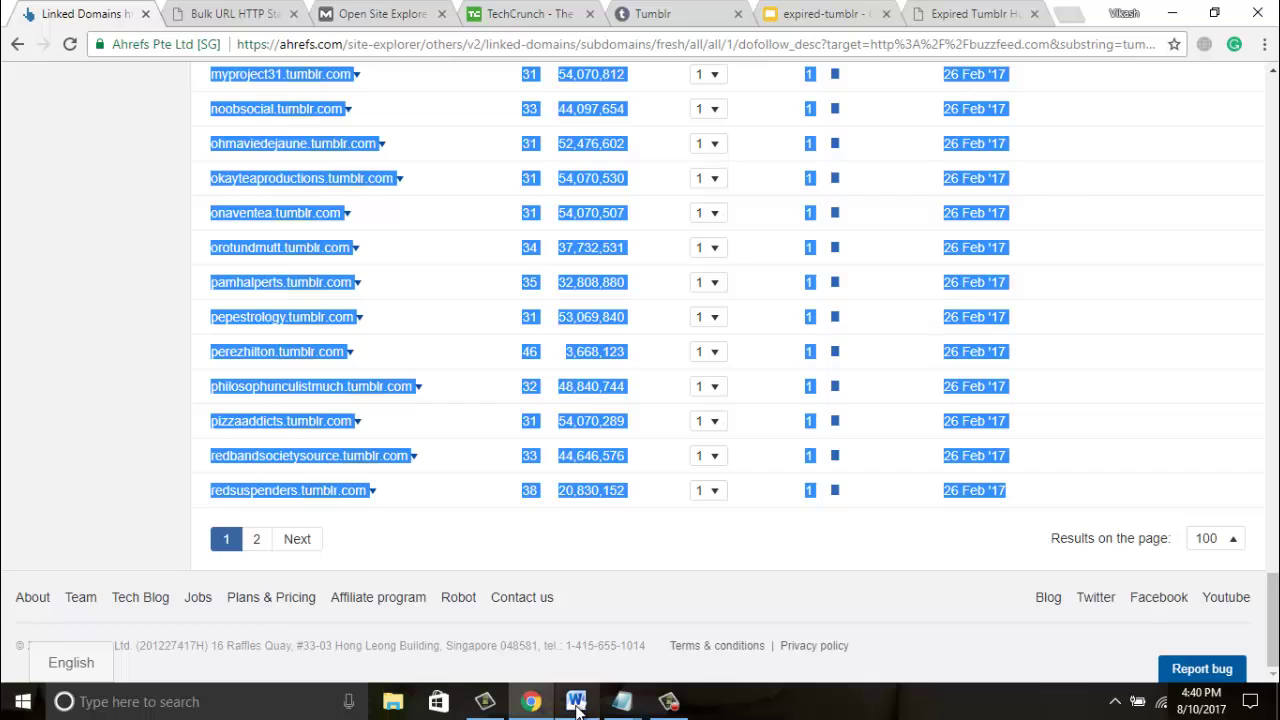
mouse_move(576, 701)
click(560, 636)
key(Delete)
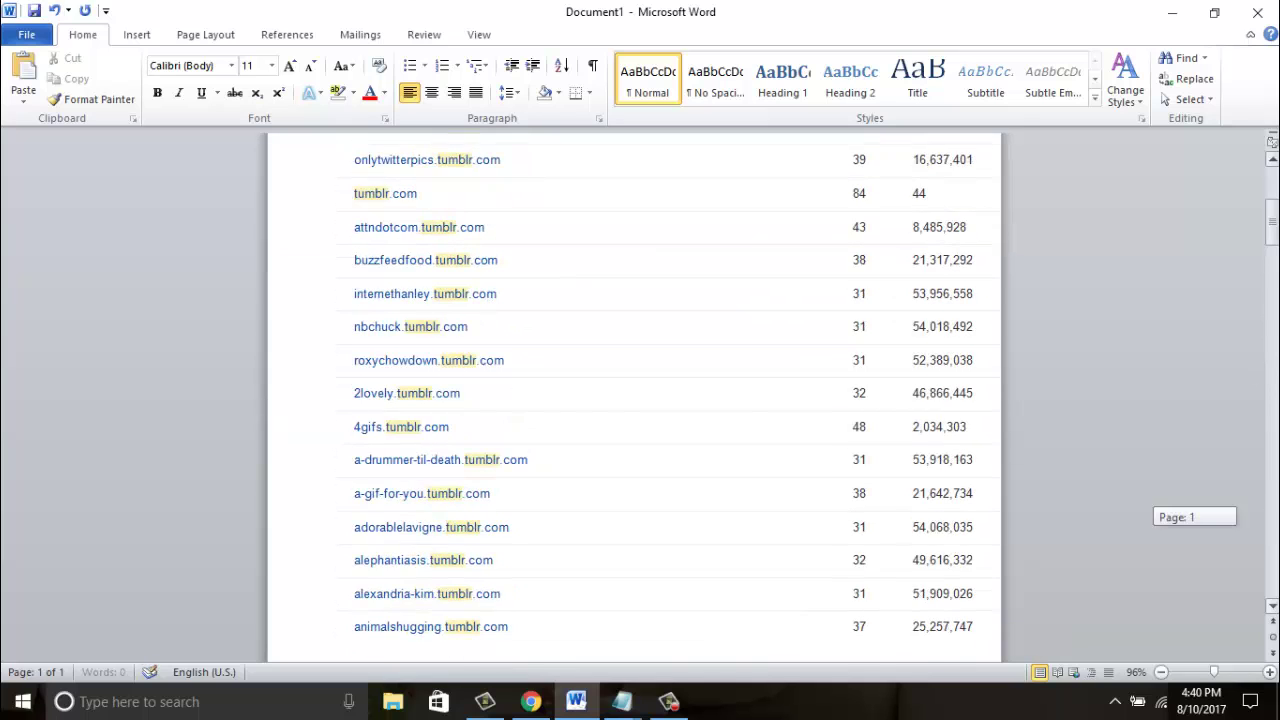
Step: Copy the Word table's tumblr domain-name column into Notepad, replacing the old URL list
click(432, 226)
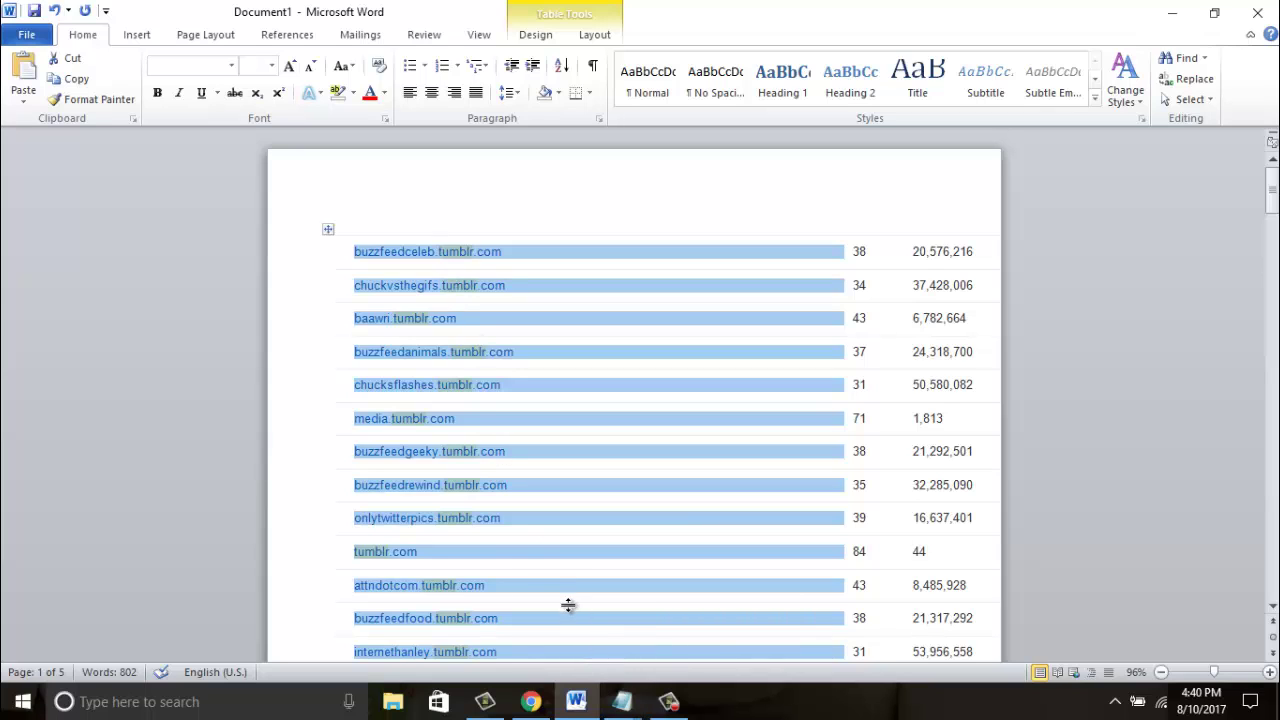
mouse_move(624, 703)
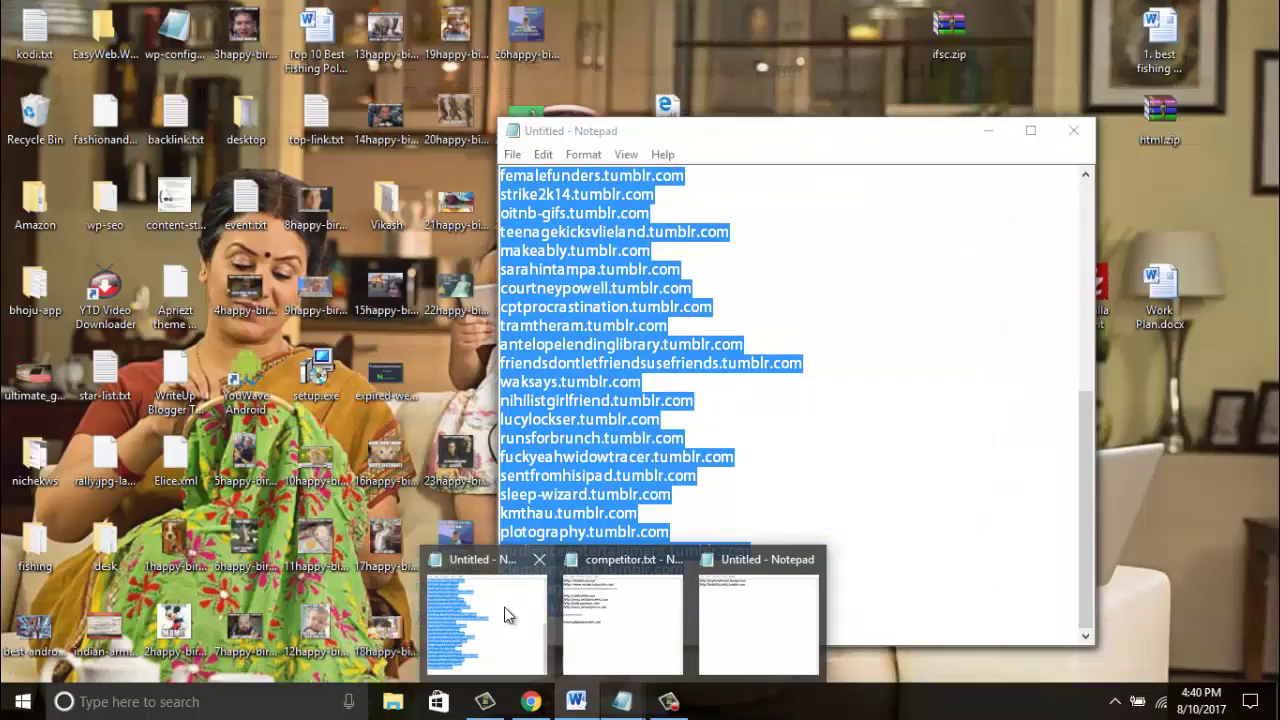
click(507, 614)
key(Delete)
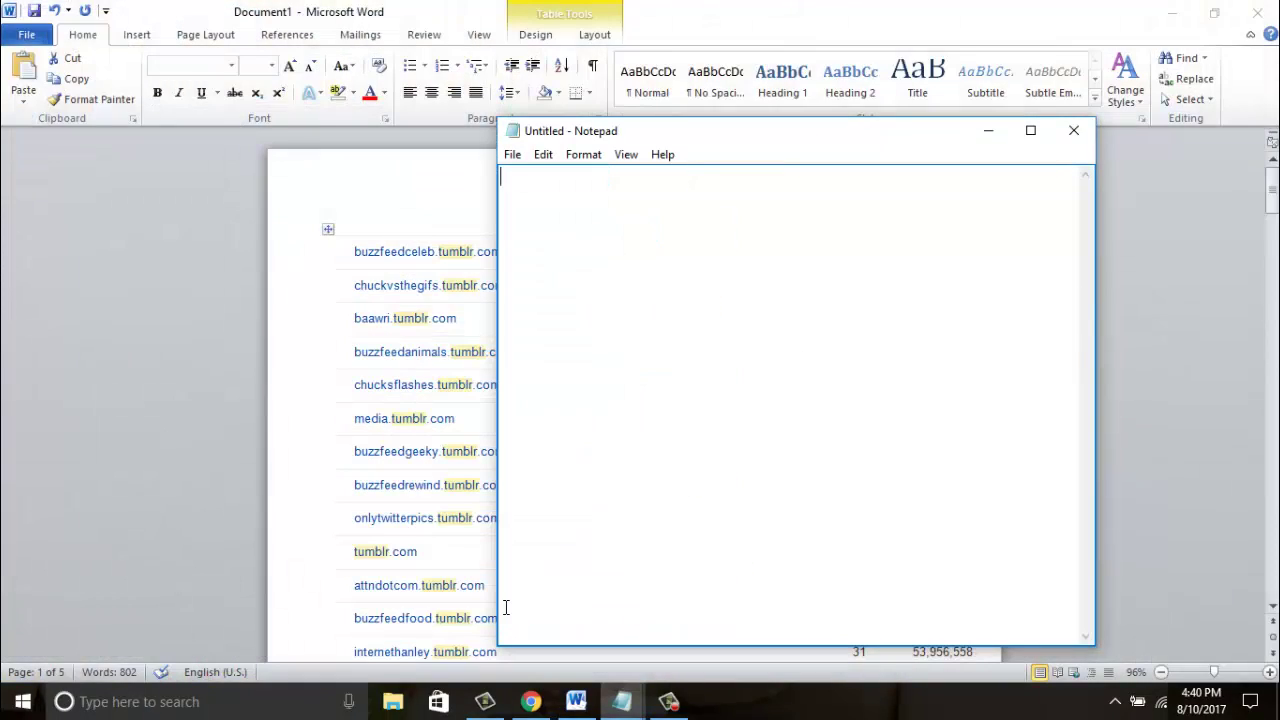
key(ctrl+v)
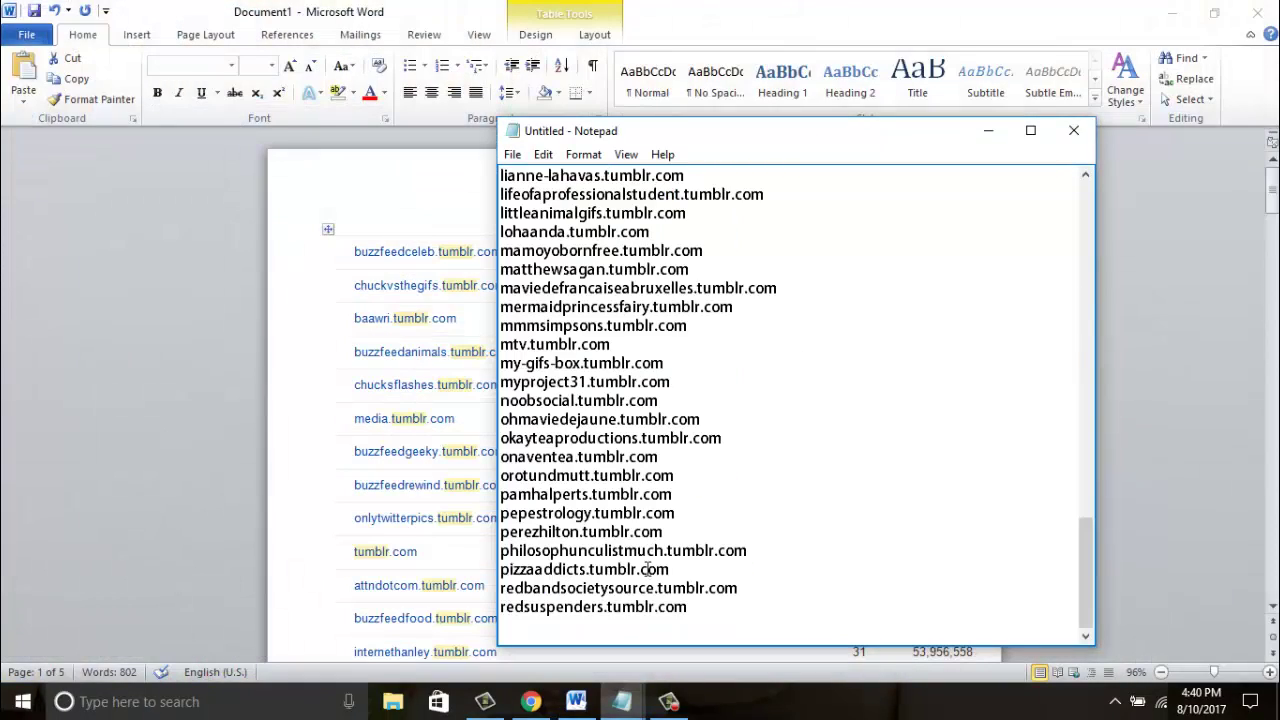
key(ctrl+a)
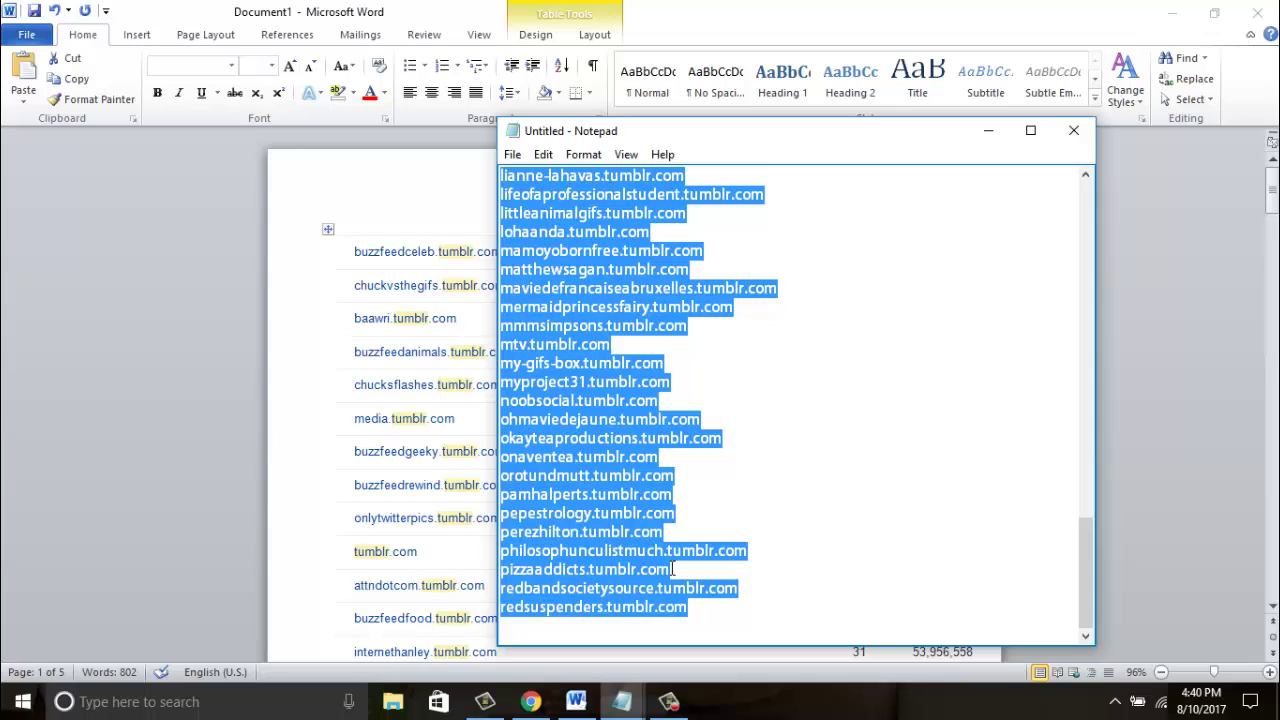
mouse_move(538, 710)
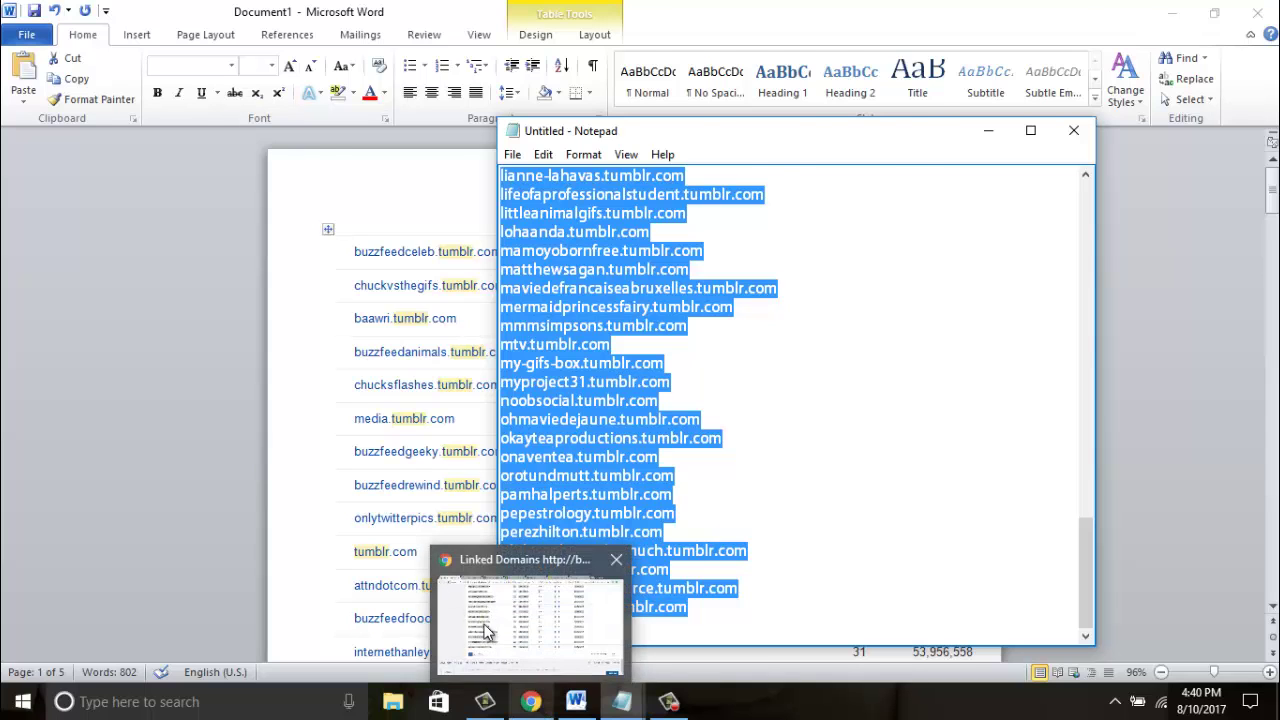
Step: Replace the httpstatus.io URL box with BuzzFeed's tumblr list and run the status check
click(530, 701)
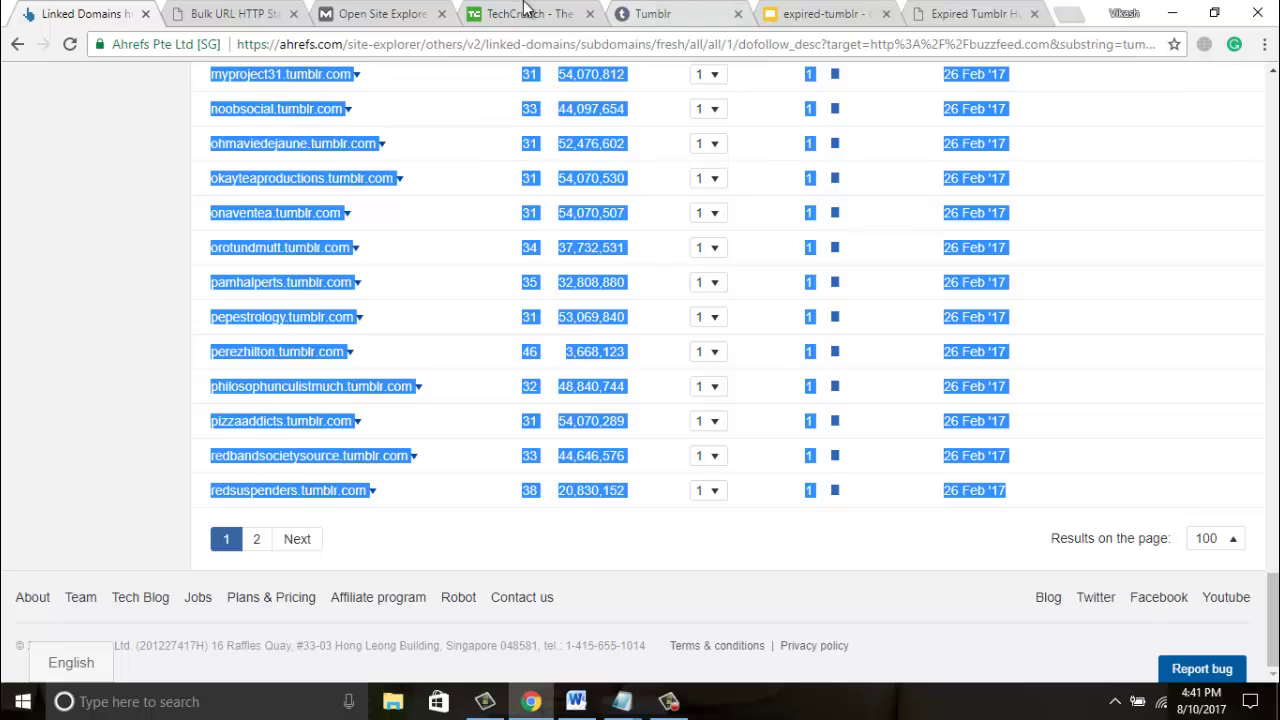
click(381, 10)
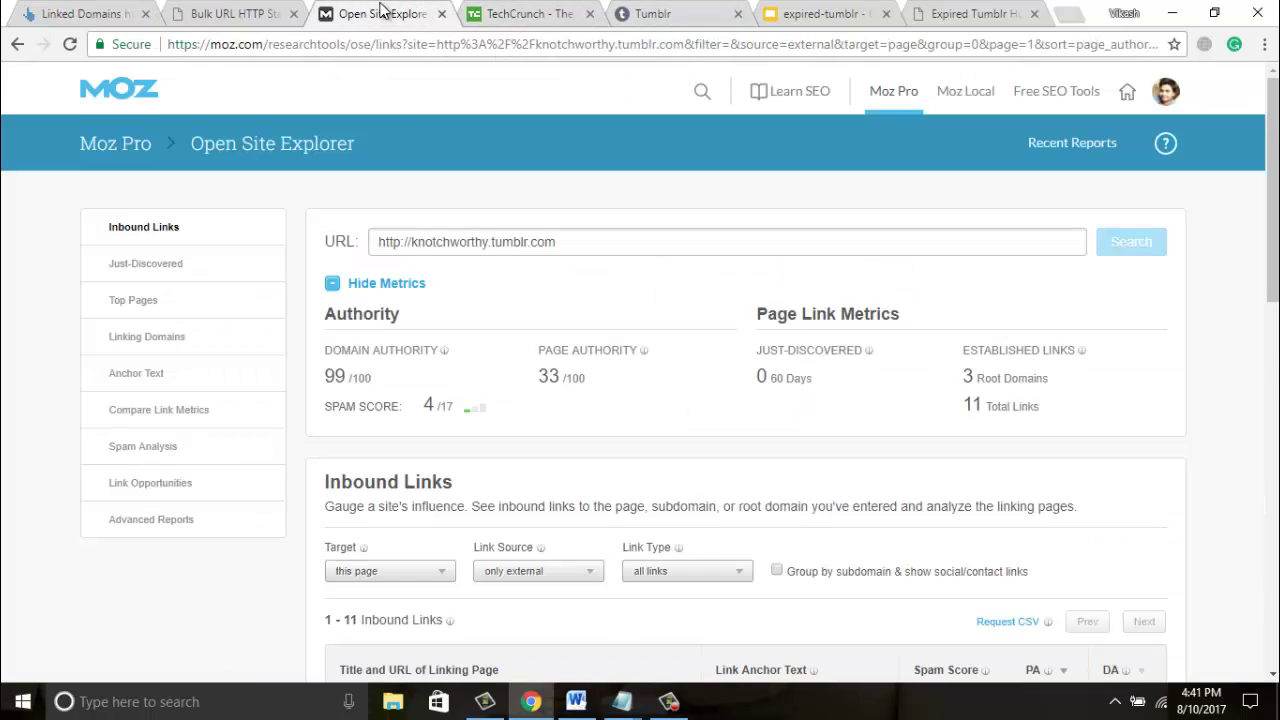
click(258, 10)
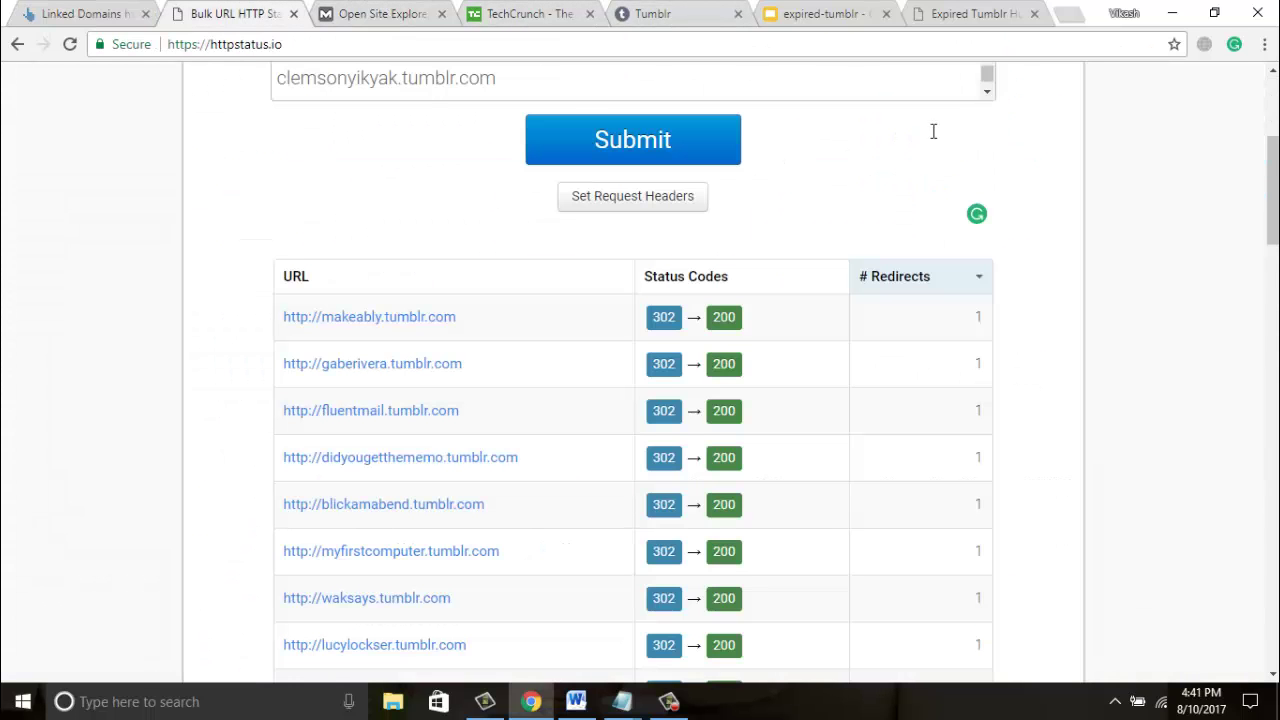
scroll(1229, 207, up, 5)
click(633, 399)
key(ctrl+a)
key(ctrl+v)
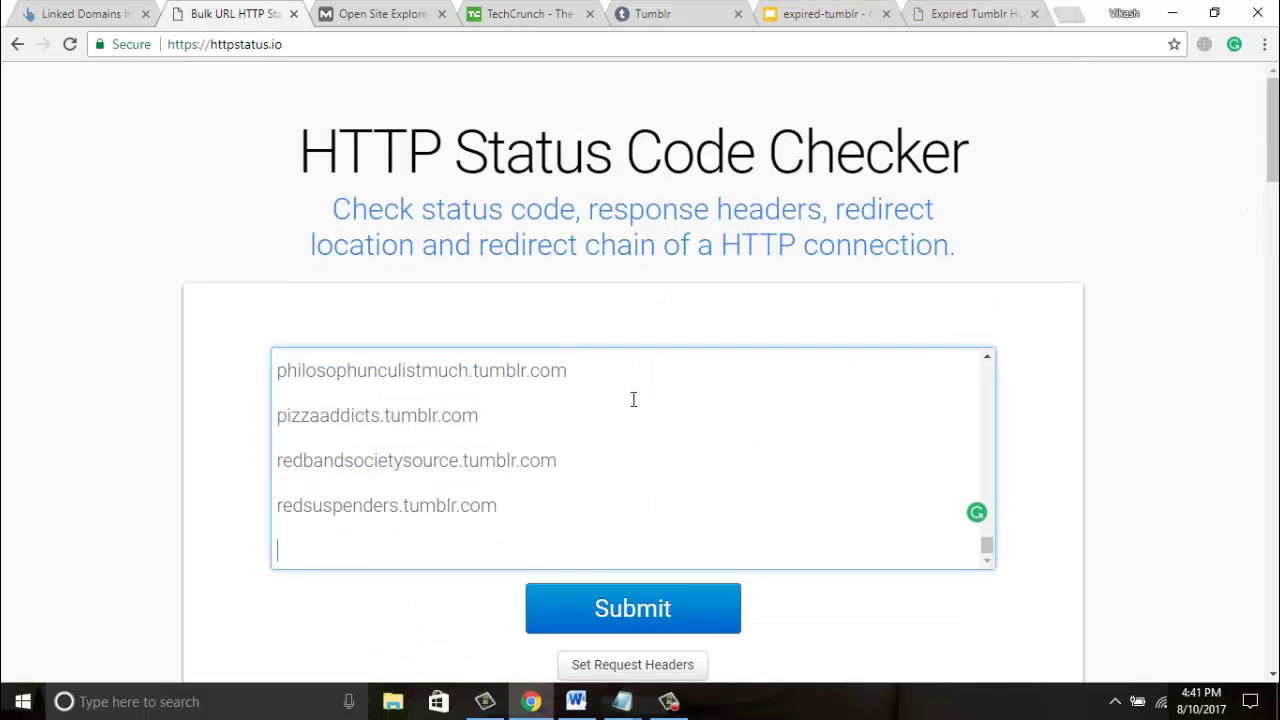
click(601, 614)
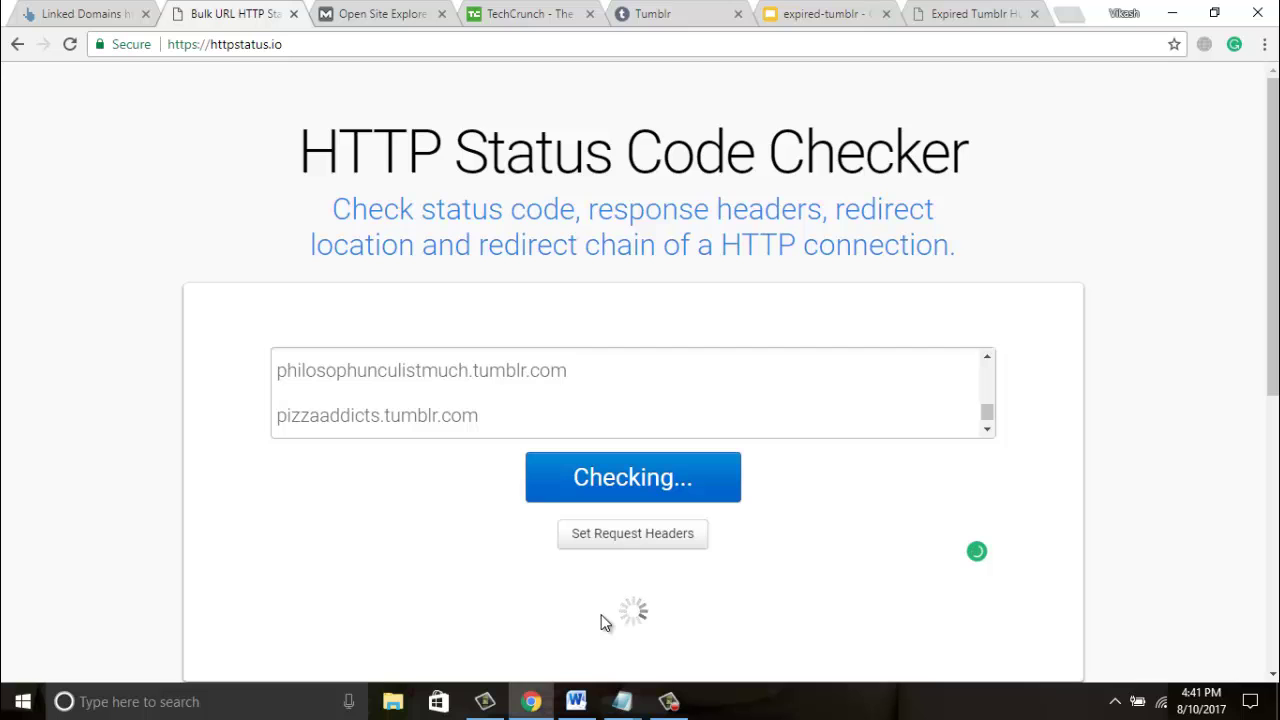
Step: Scroll to the 404 results and select the hymngifs.tumblr.com link
scroll(601, 622, down, 6)
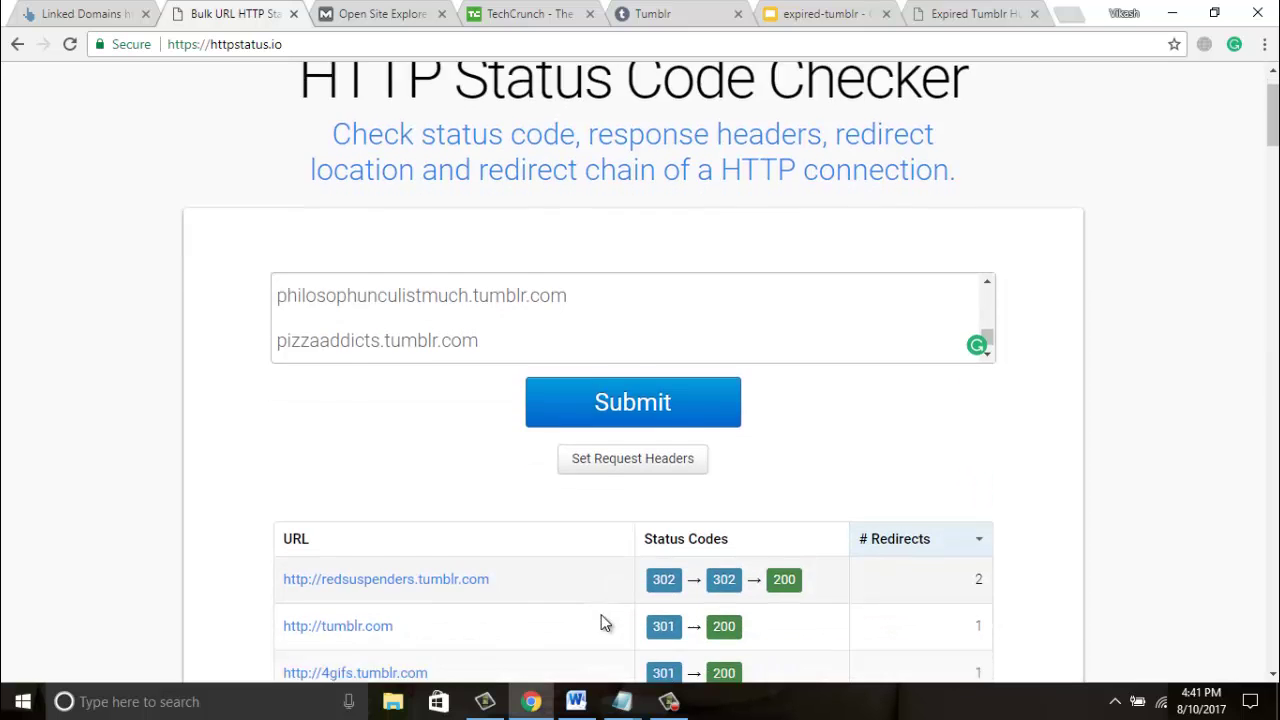
scroll(601, 616, down, 9)
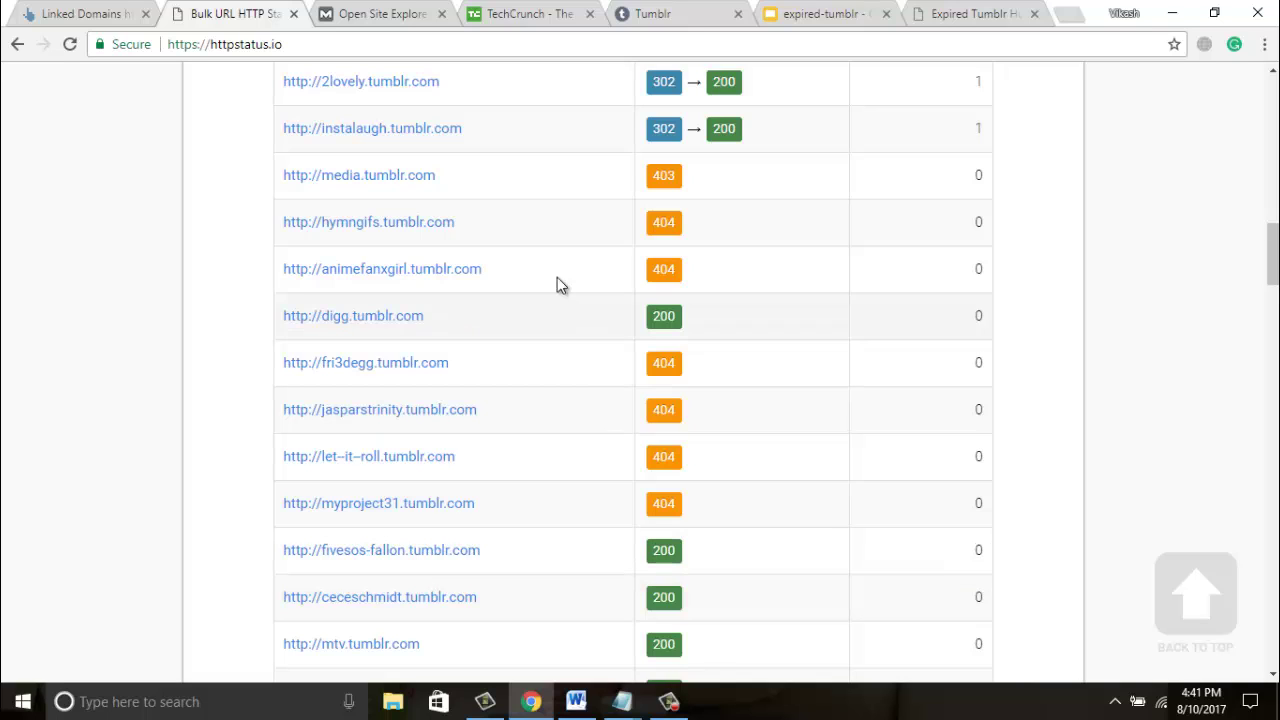
drag(471, 226, 280, 222)
key(ctrl+c)
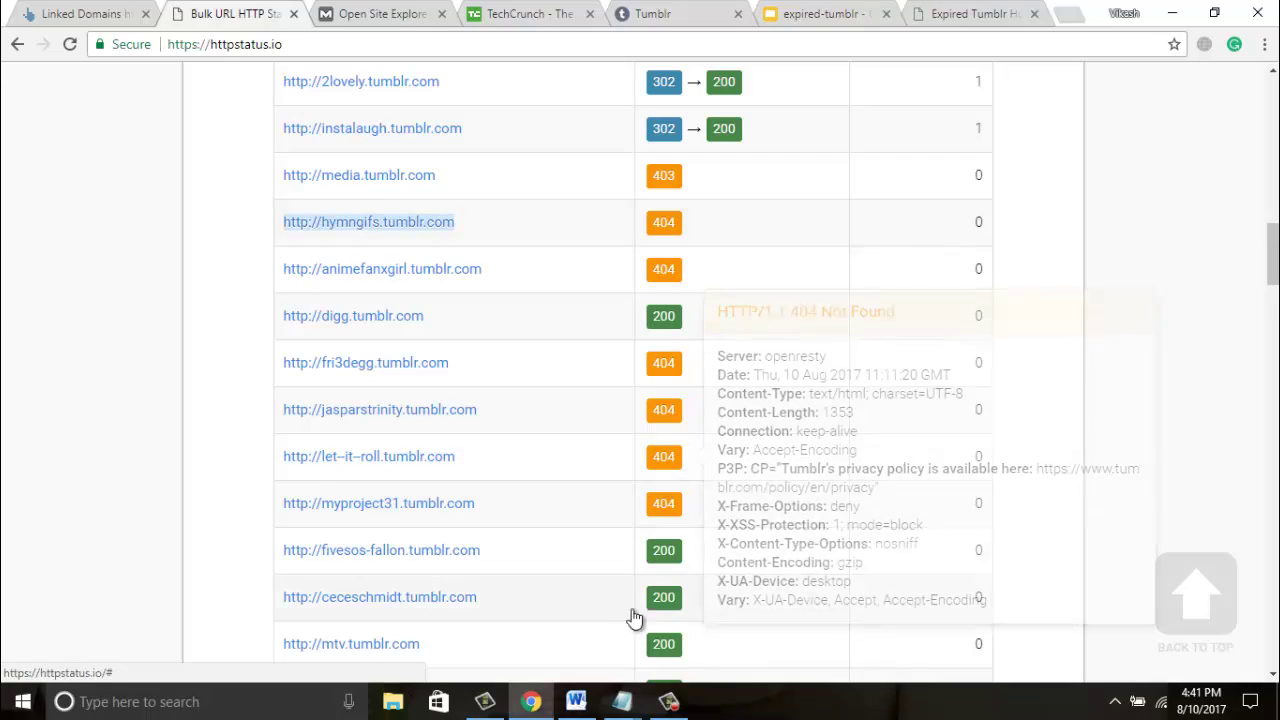
Step: Paste the hymngifs.tumblr.com 404 URL into the Notepad dead-blog list
mouse_move(610, 704)
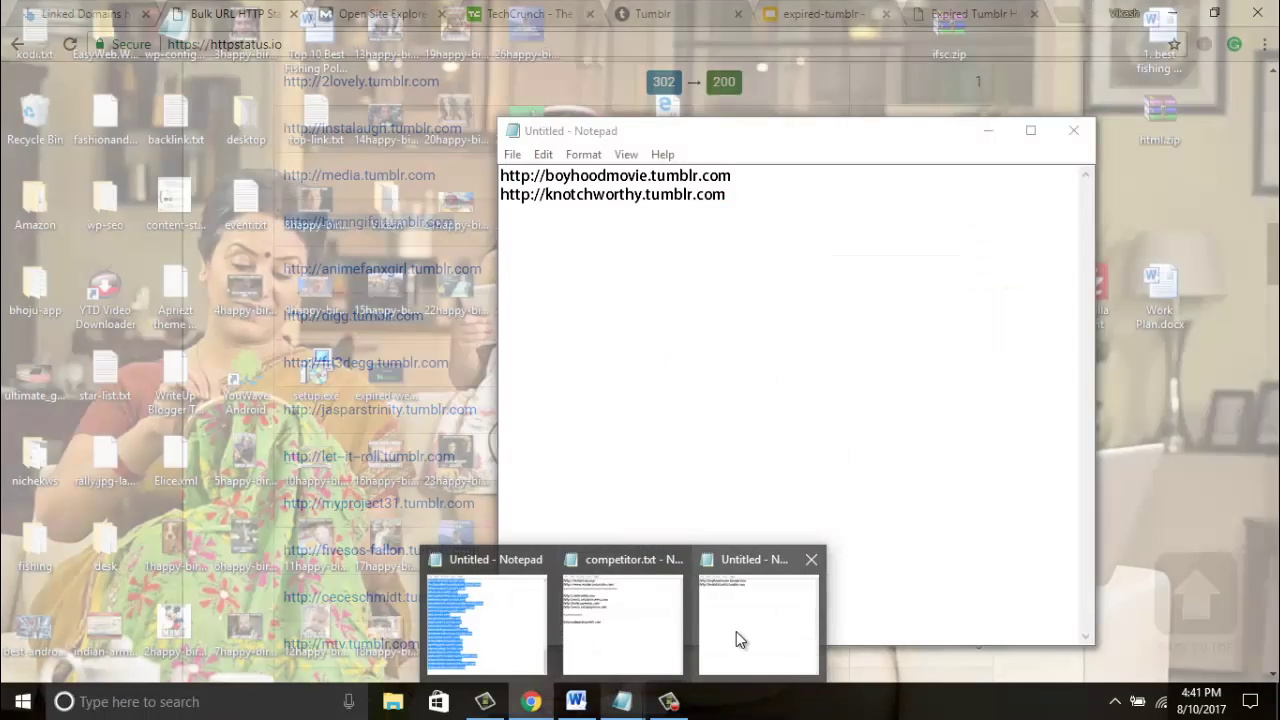
click(737, 632)
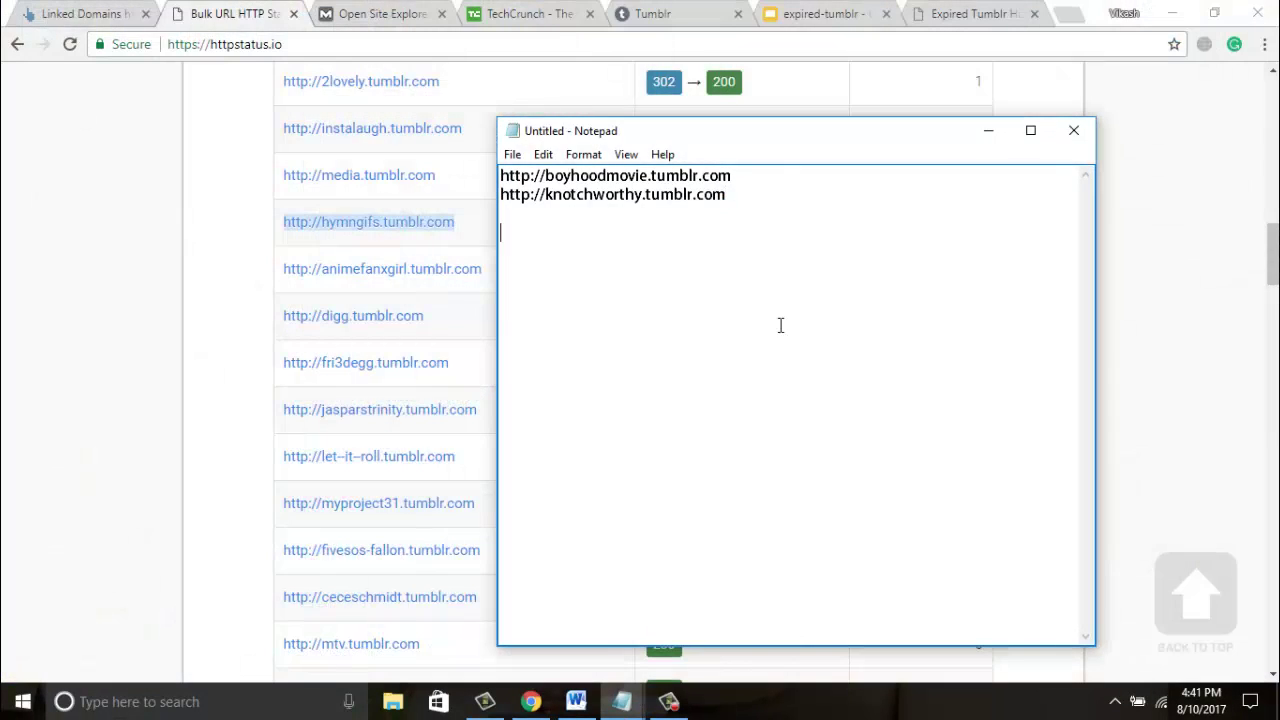
key(ctrl+v)
click(177, 220)
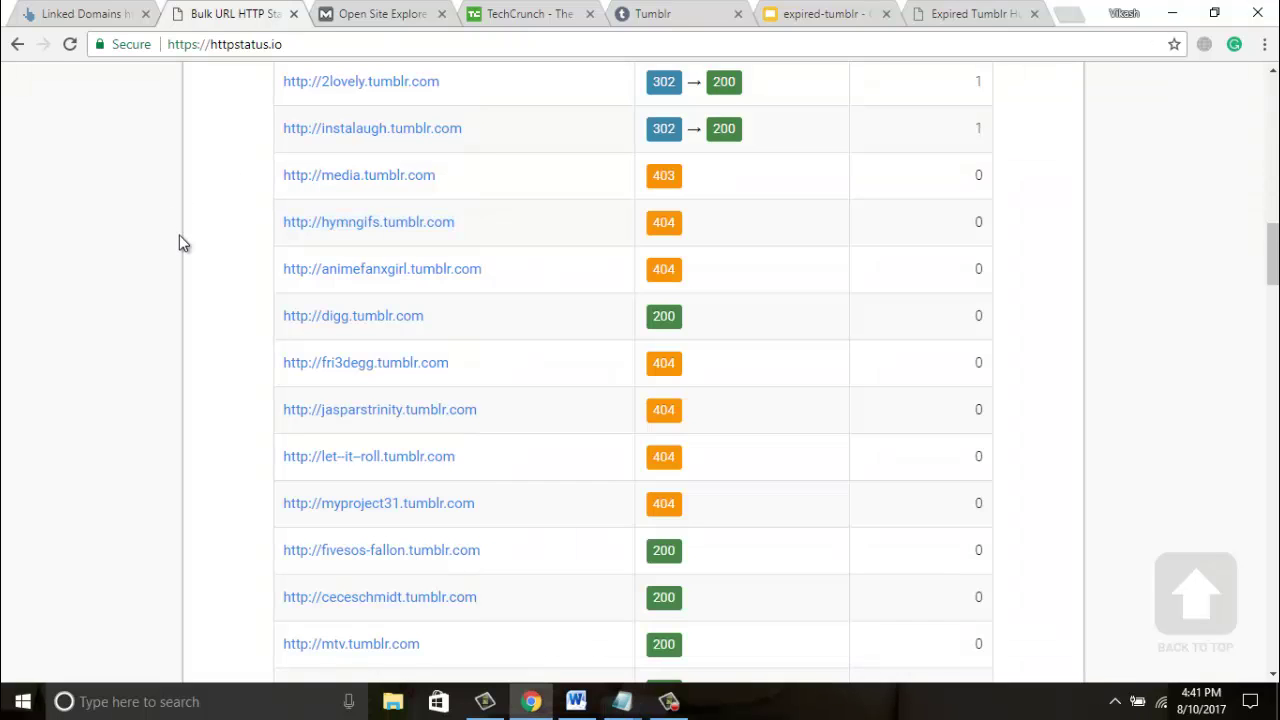
drag(456, 222, 286, 218)
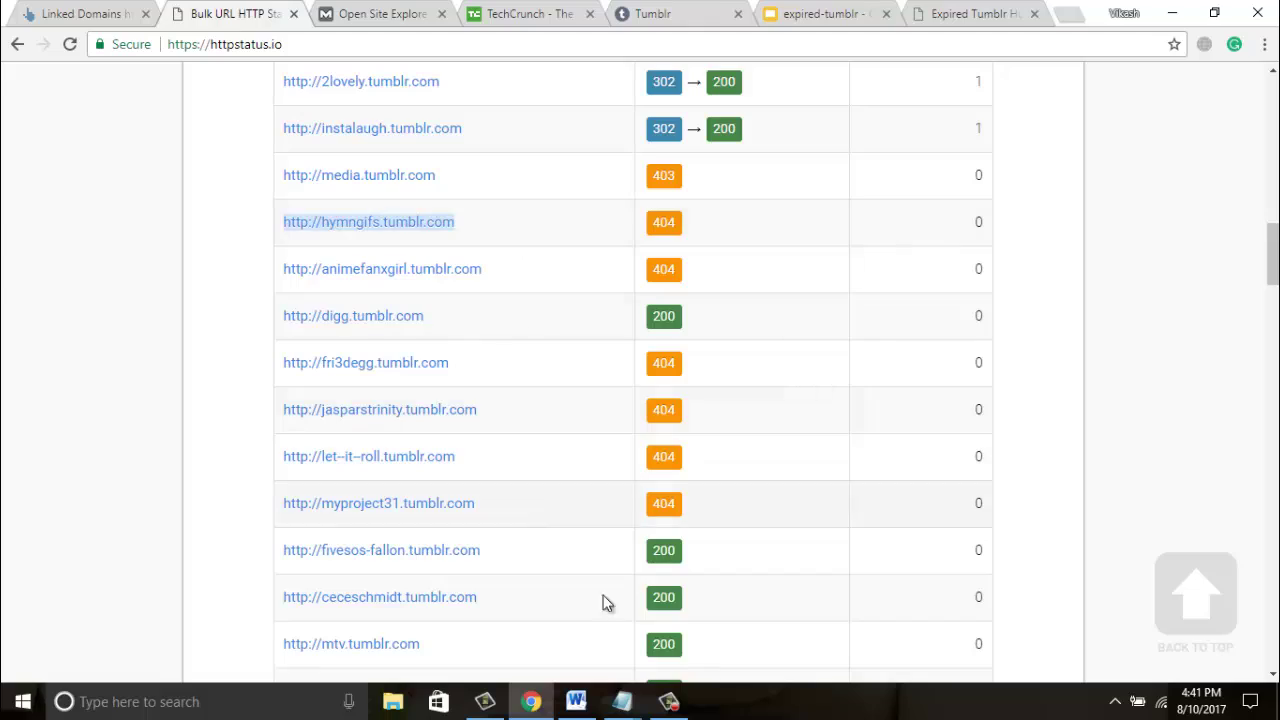
mouse_move(628, 700)
click(731, 605)
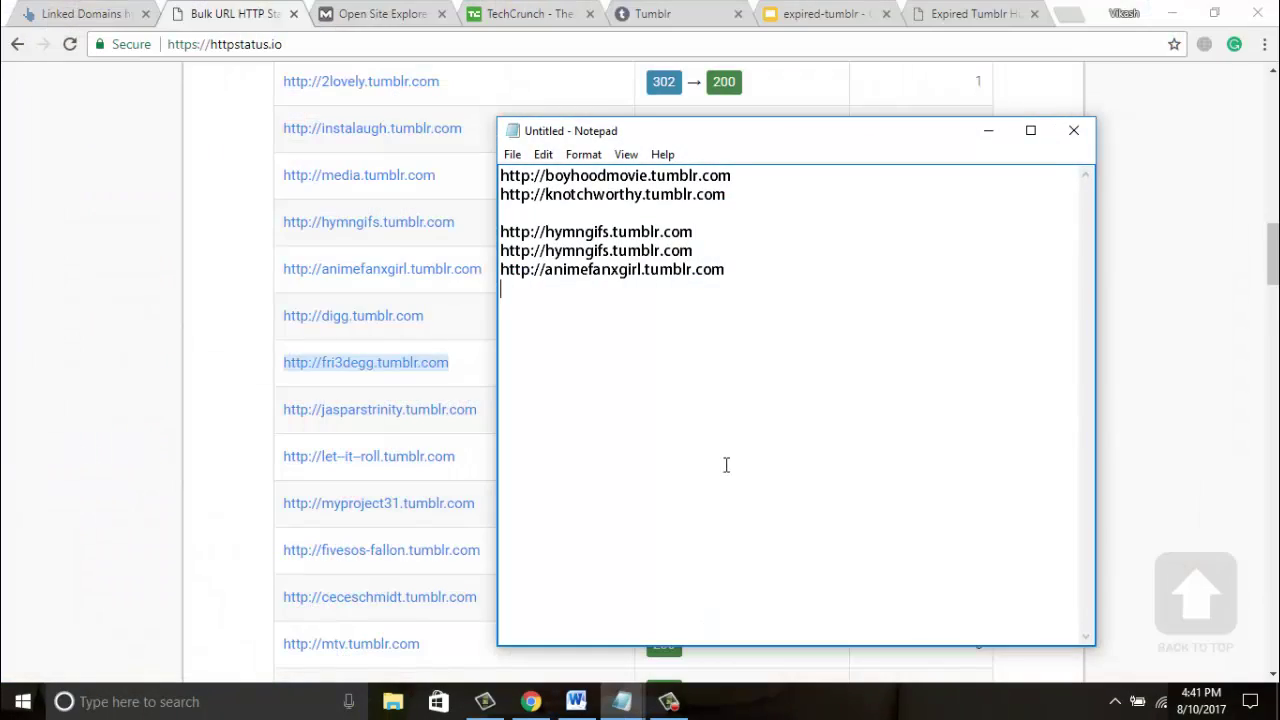
text(http://fri3degg.tumblr.com)
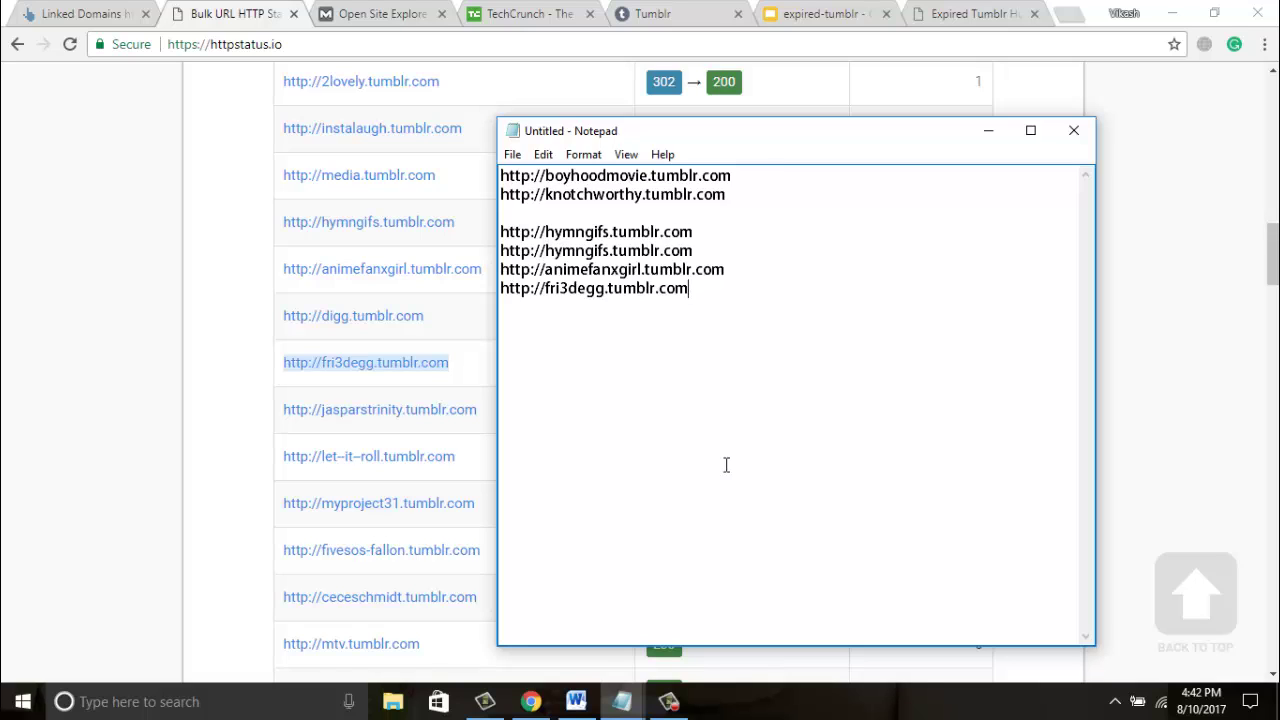
click(665, 13)
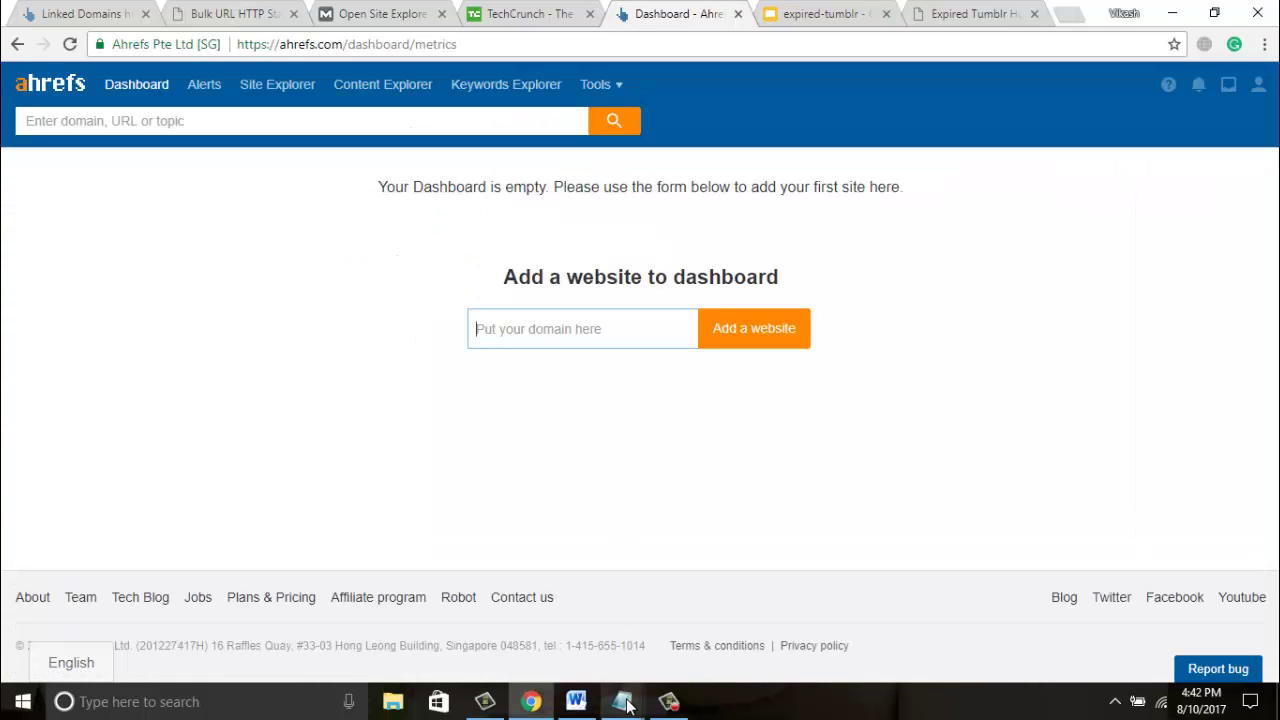
Step: Look up knotchworthy.tumblr.com in Ahrefs Site Explorer
mouse_move(626, 705)
click(758, 625)
drag(846, 143, 909, 163)
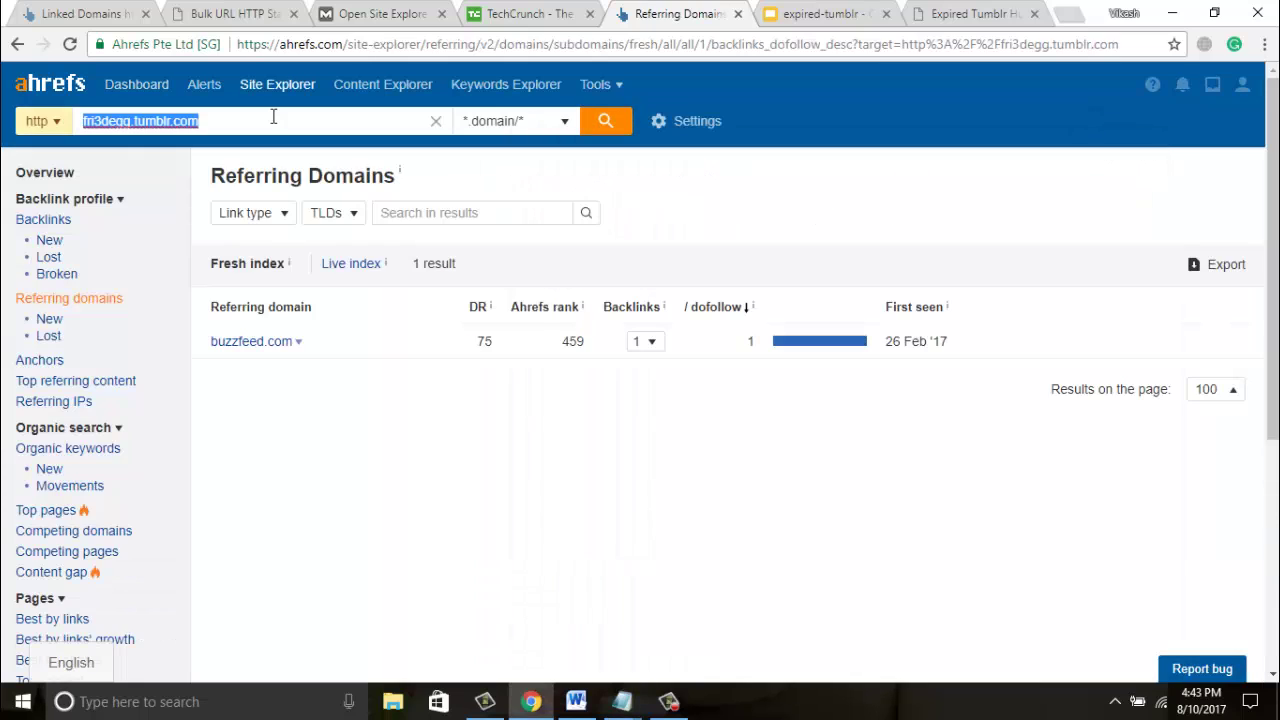
text(http://knotchworthy.tumblr.com/)
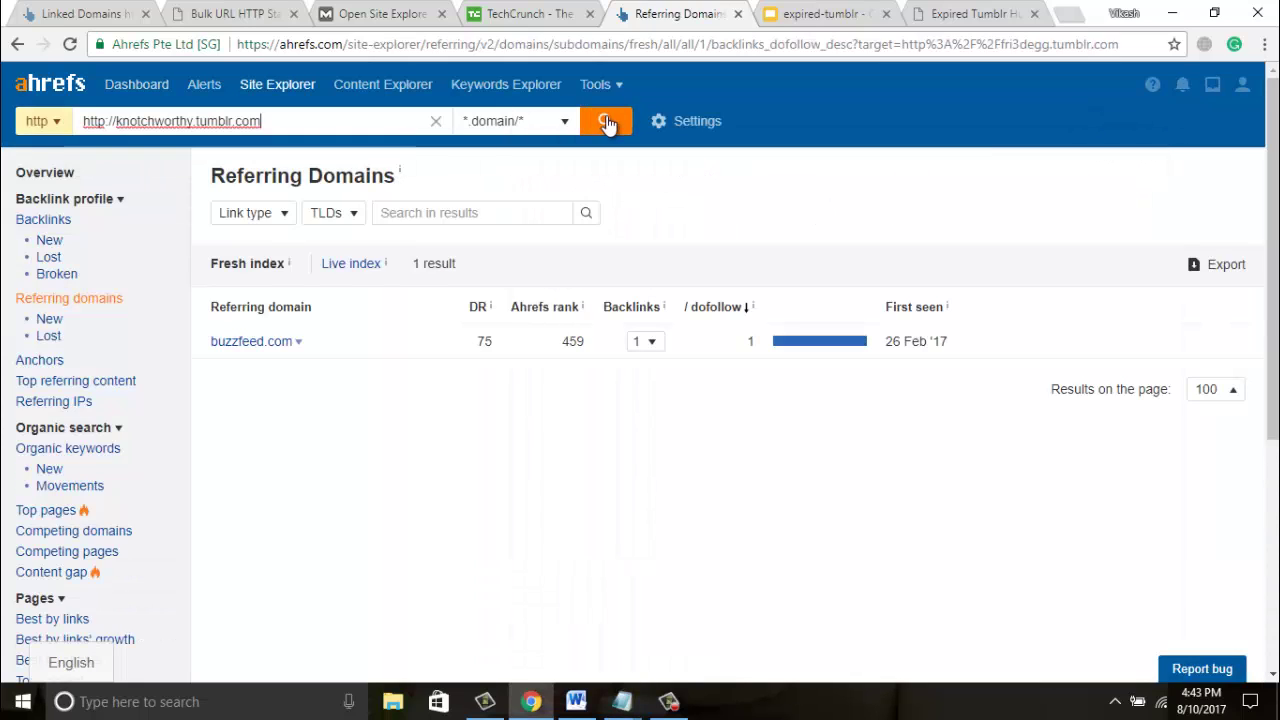
click(606, 121)
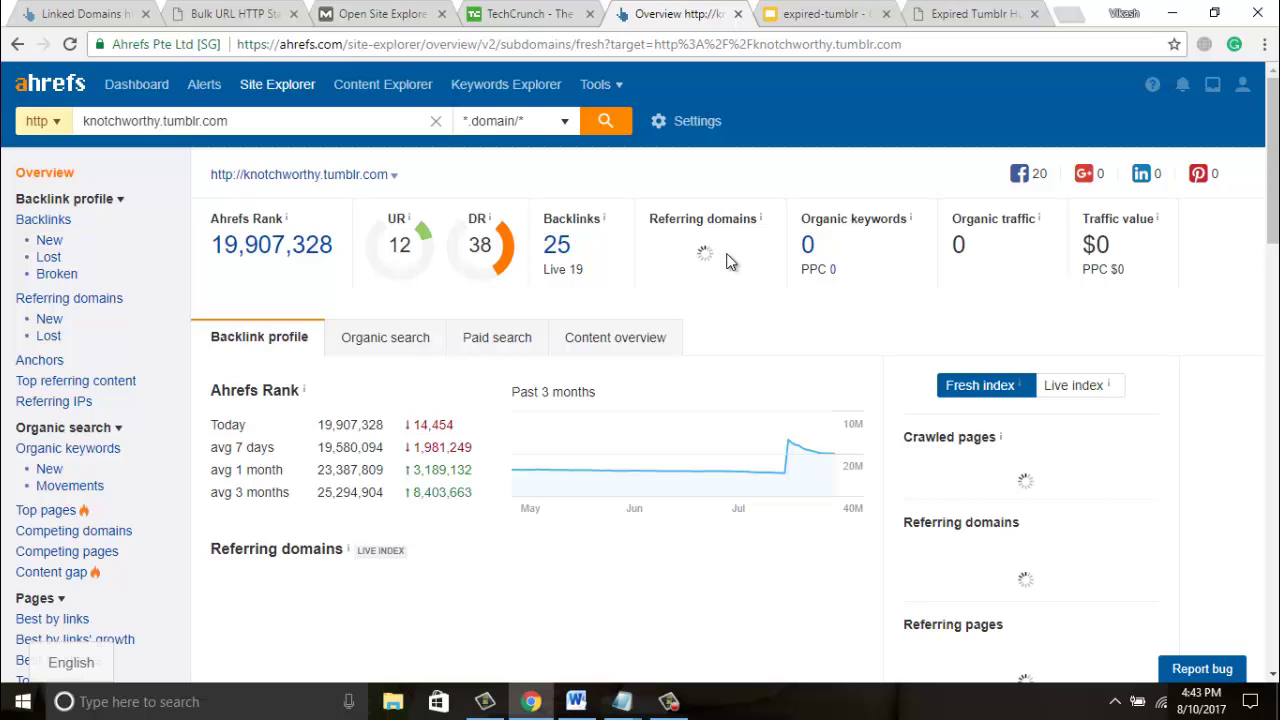
Step: Show its 15 referring domains sorted by DR, led by bit.ly (DR 85)
click(665, 248)
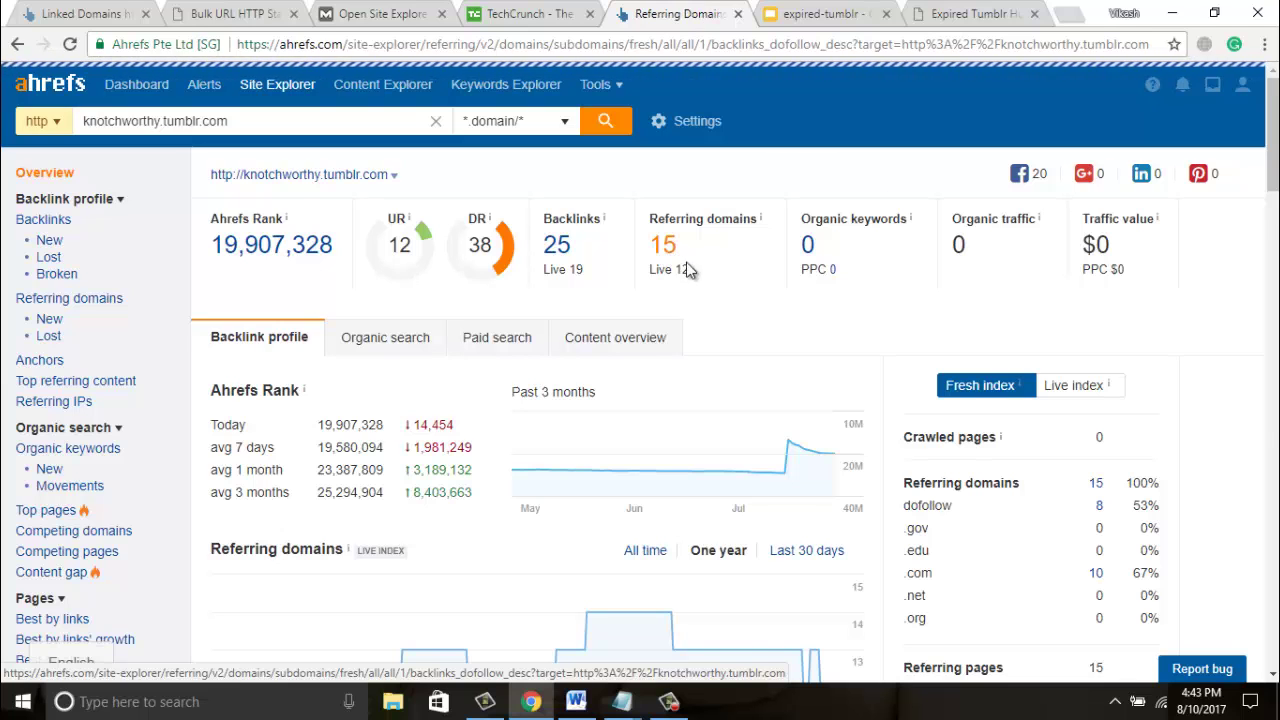
click(480, 309)
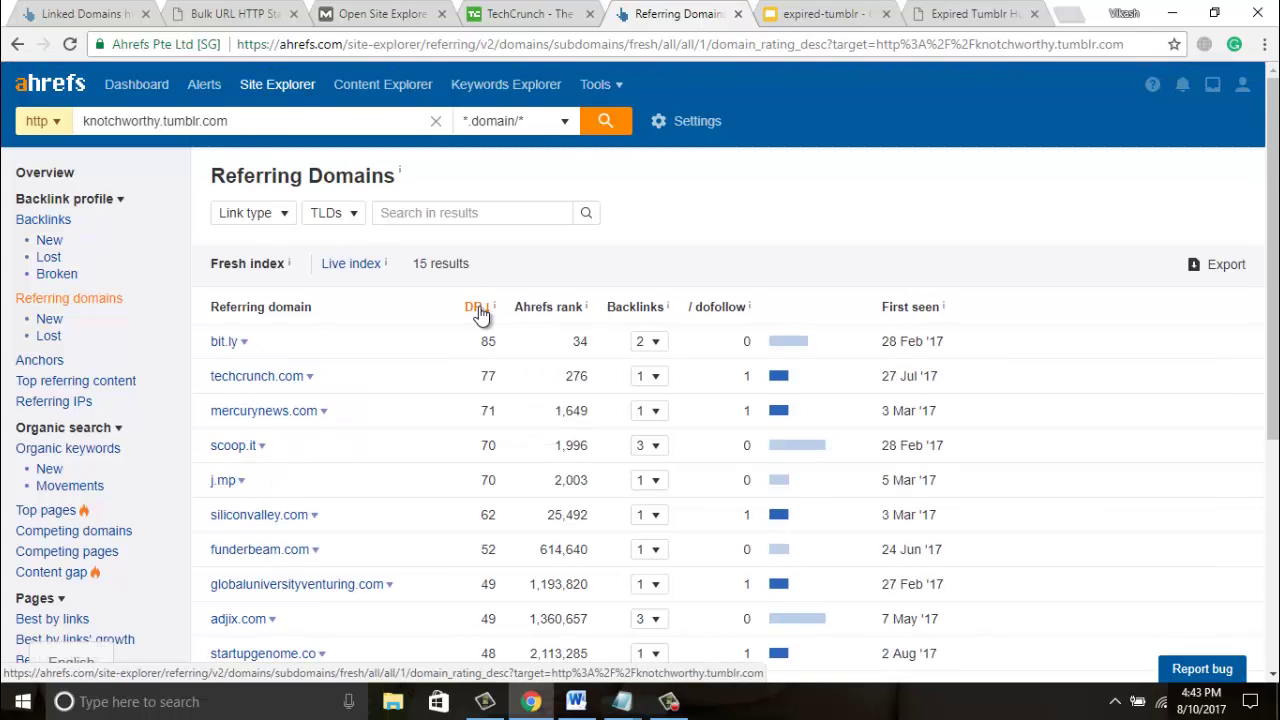
scroll(479, 312, down, 1)
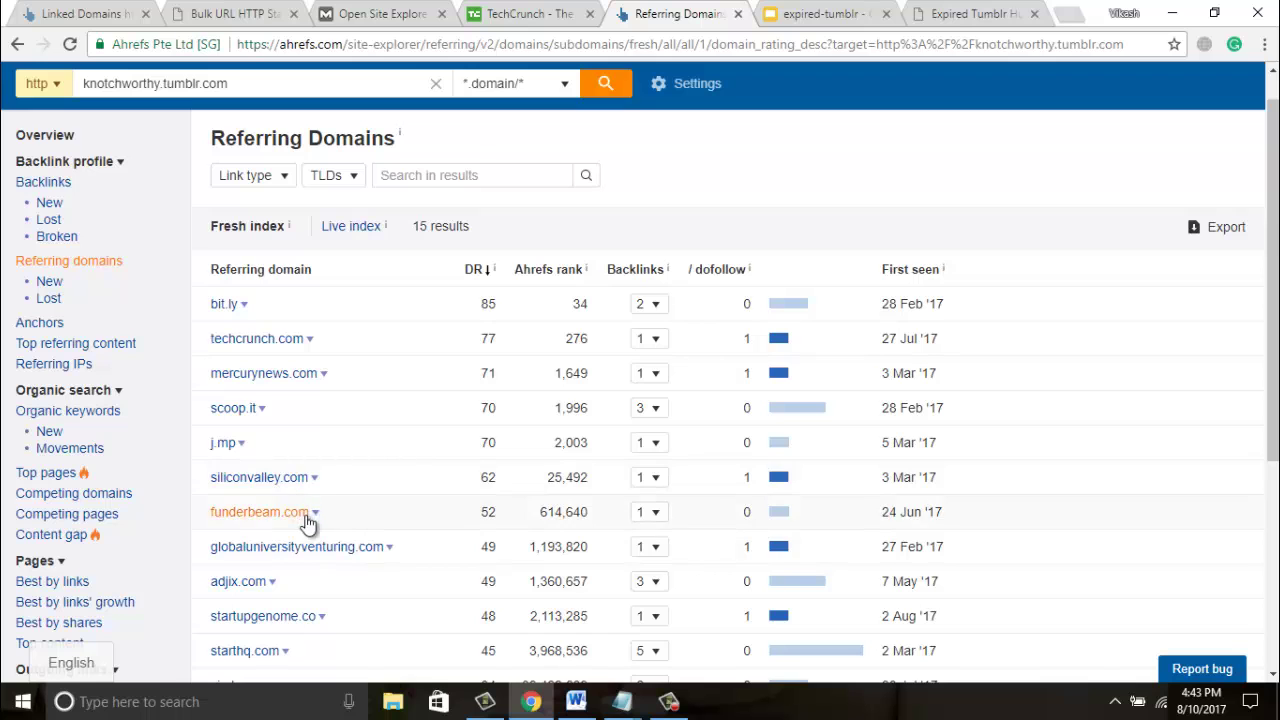
scroll(290, 573, down, 1)
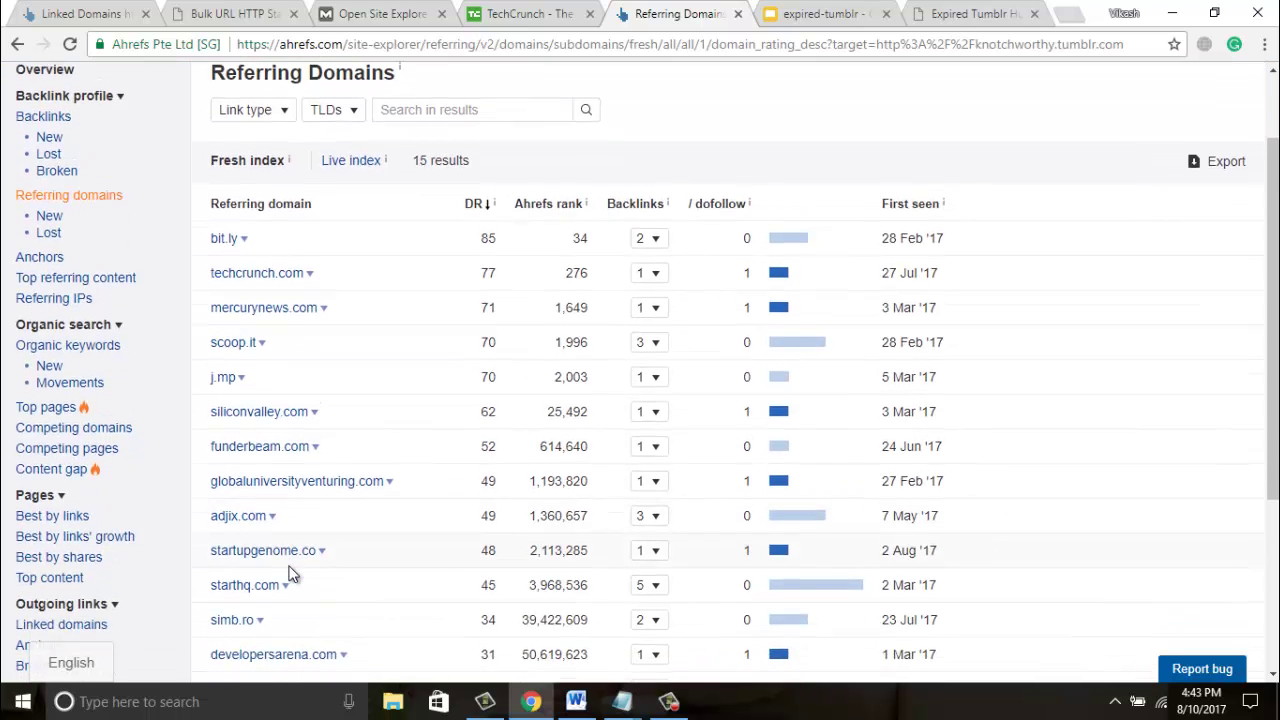
scroll(317, 572, down, 2)
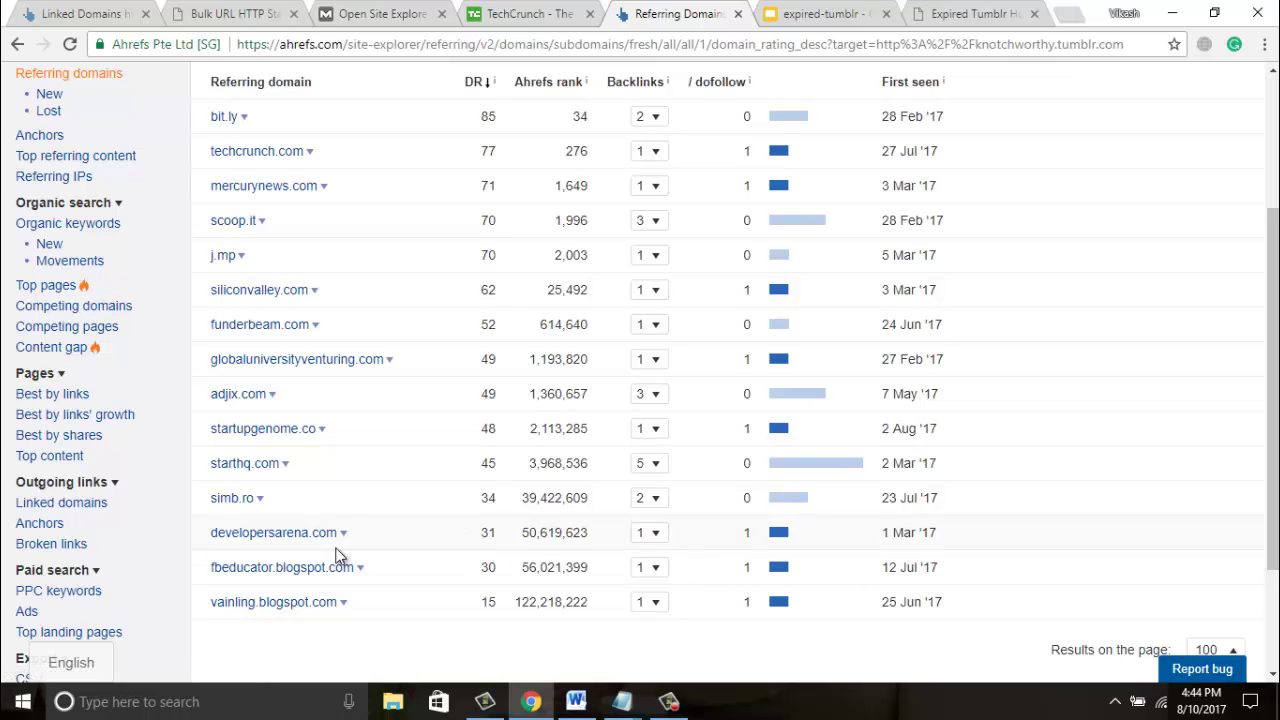
scroll(347, 545, up, 3)
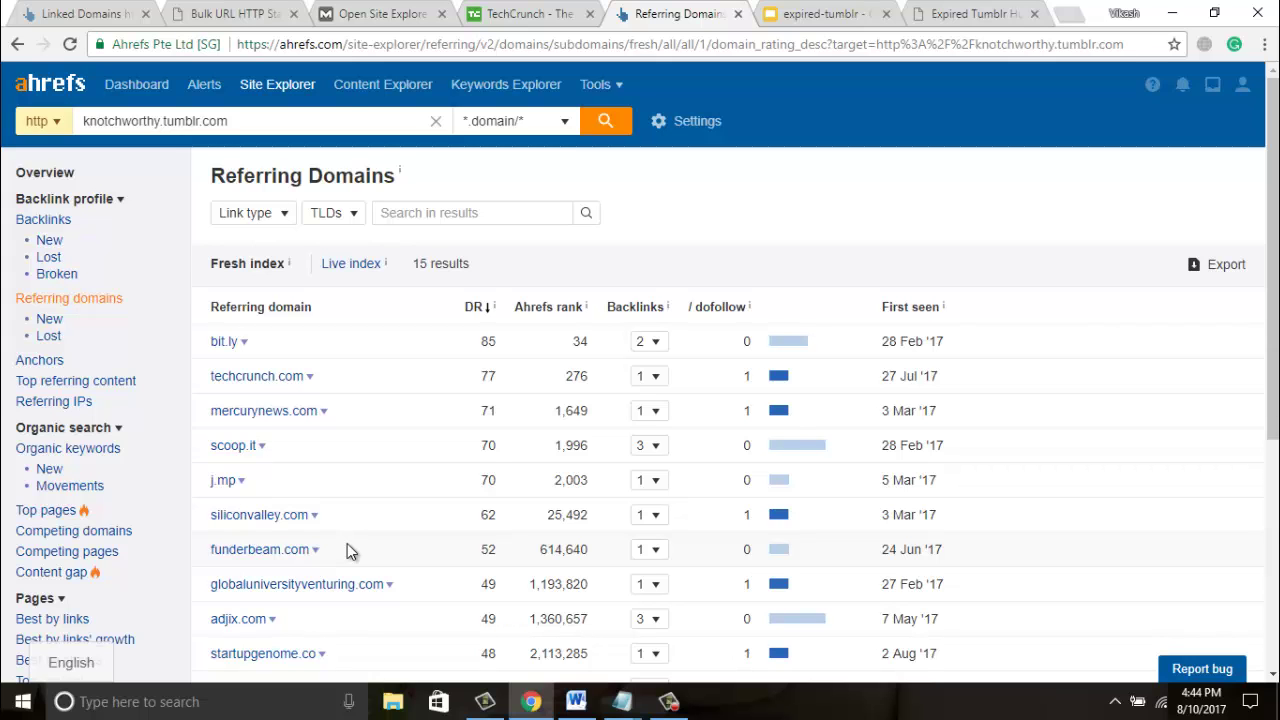
Step: Return to BuzzFeed's 171 tumblr linked domains and clear the row selection
key(ctrl+1)
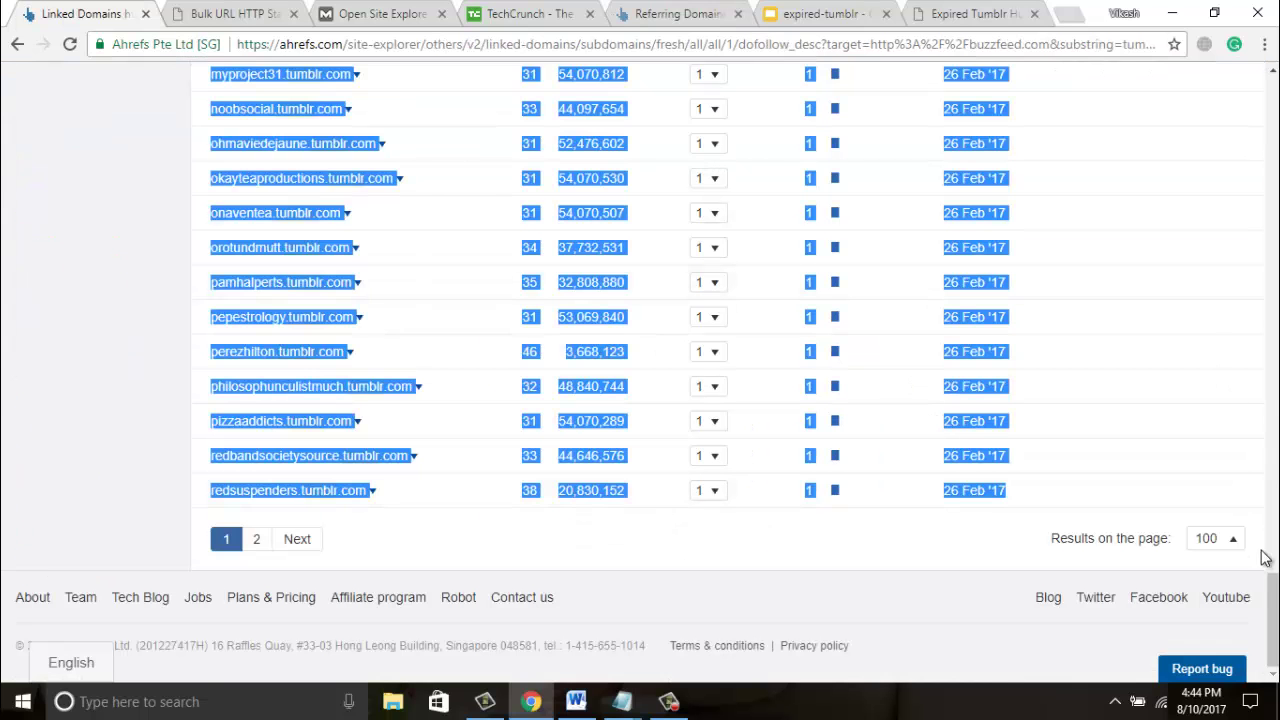
drag(1275, 552, 1275, 90)
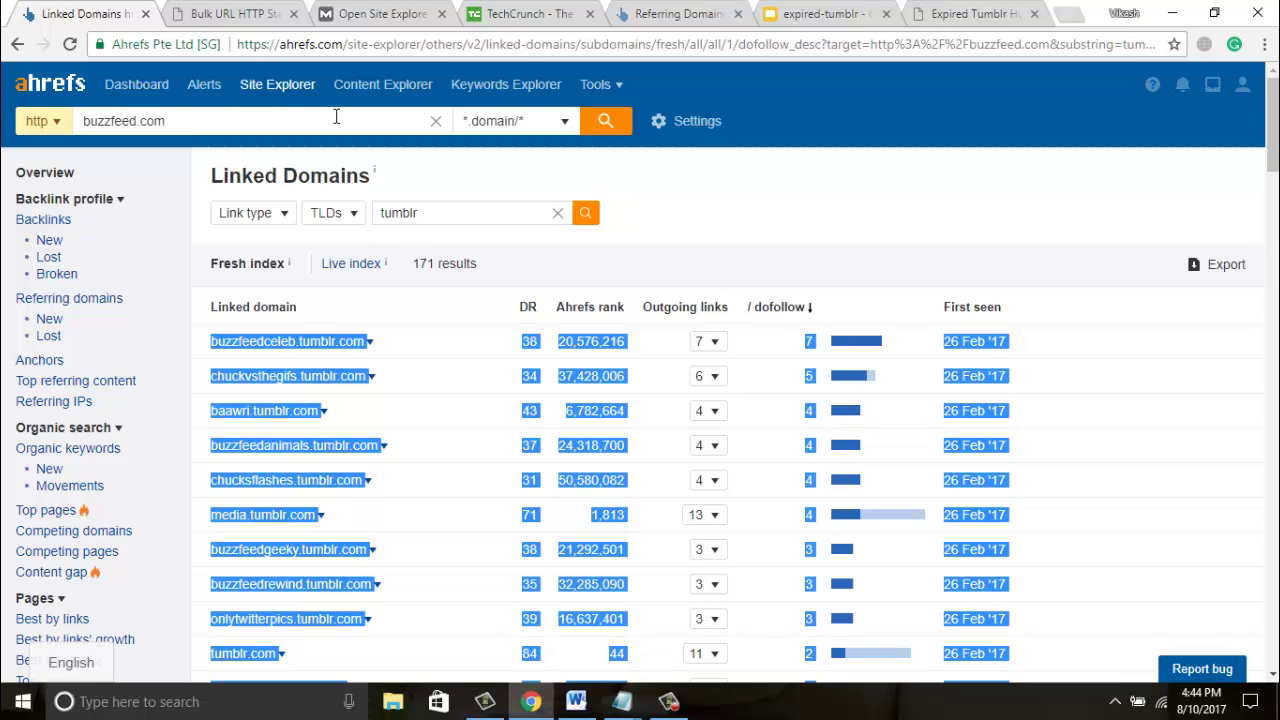
click(308, 130)
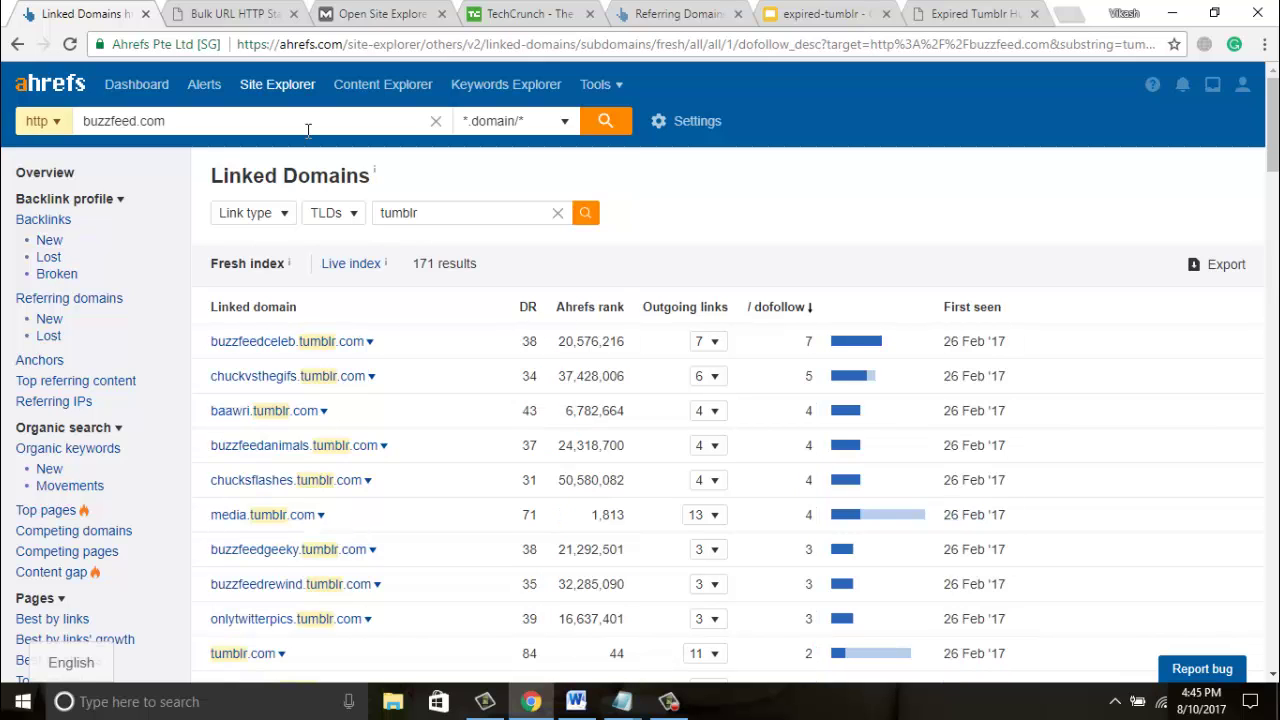